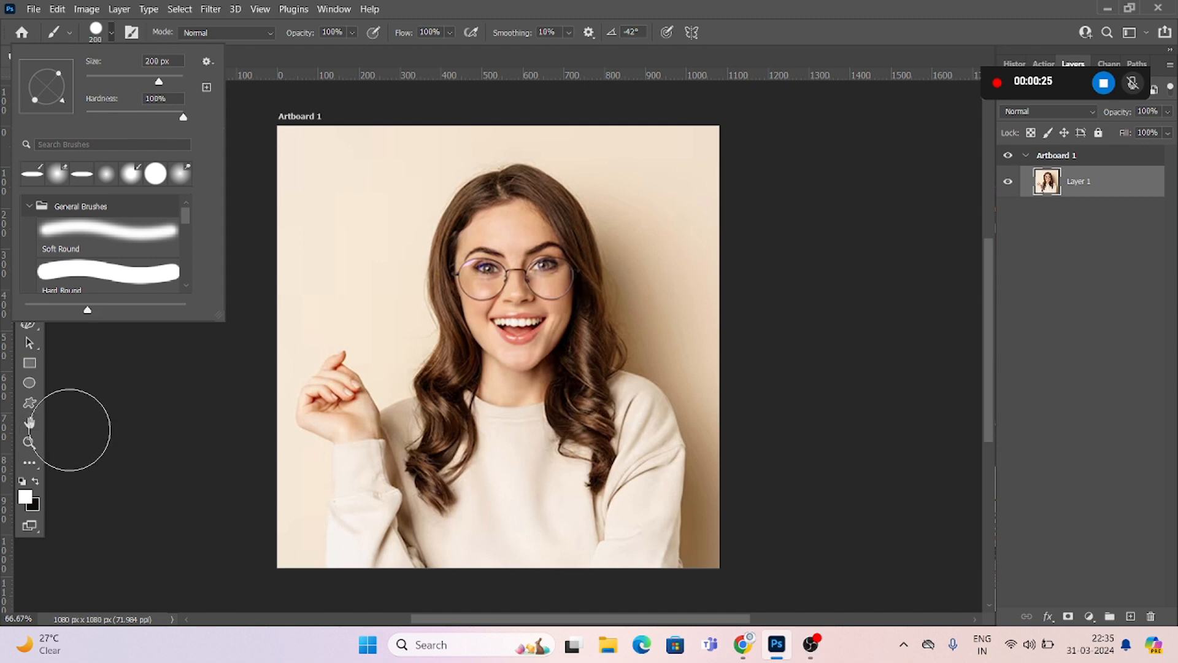
Set the foreground color to a bright pink
click(73, 421)
click(24, 497)
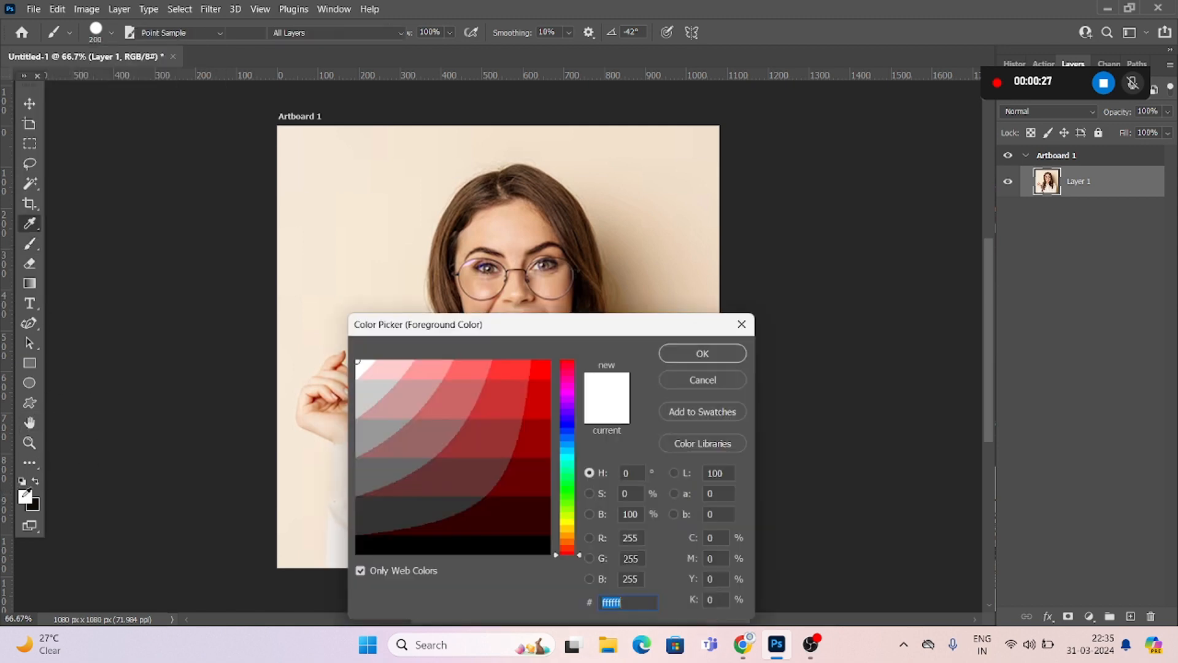
click(566, 437)
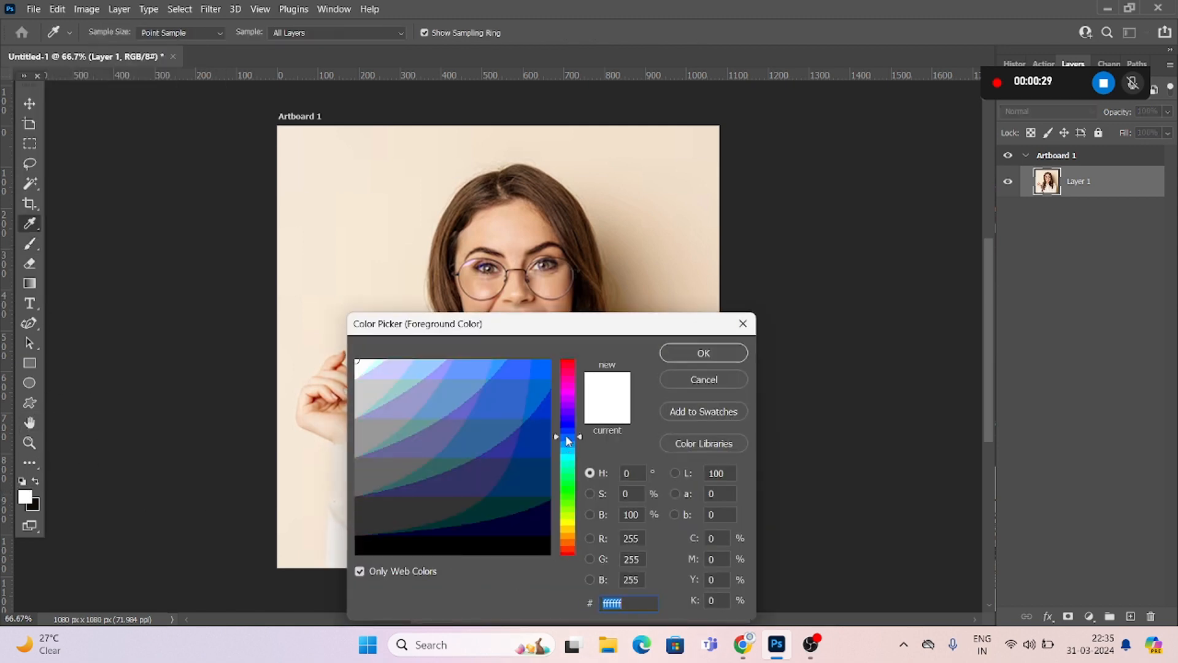
click(571, 370)
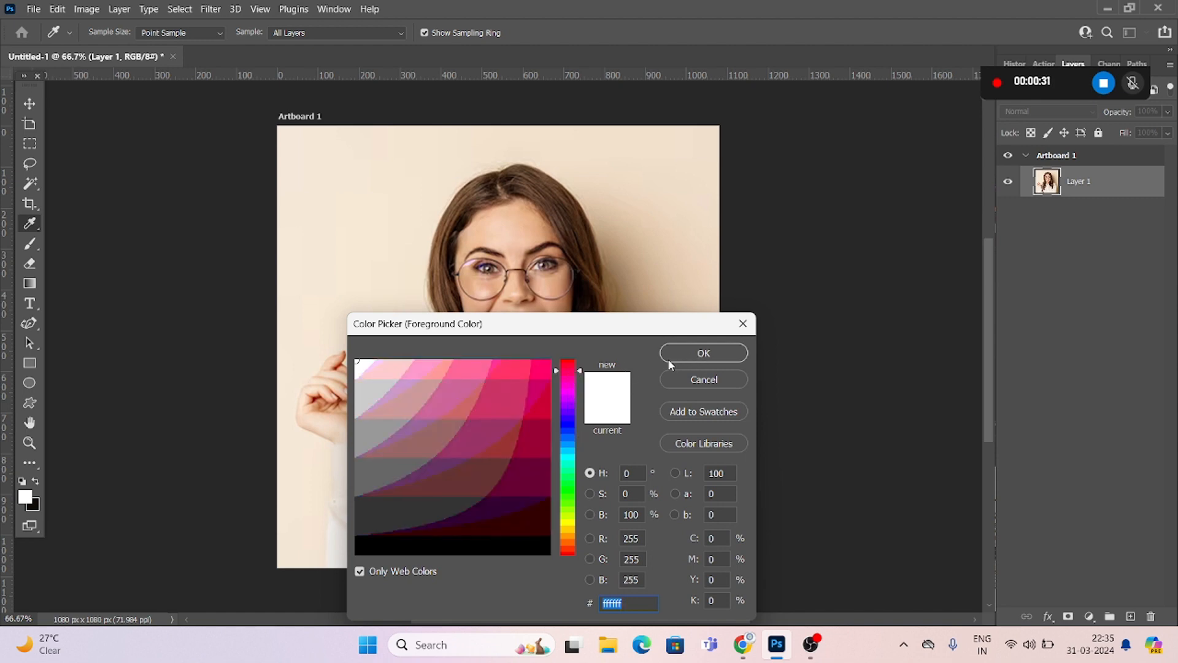
click(533, 423)
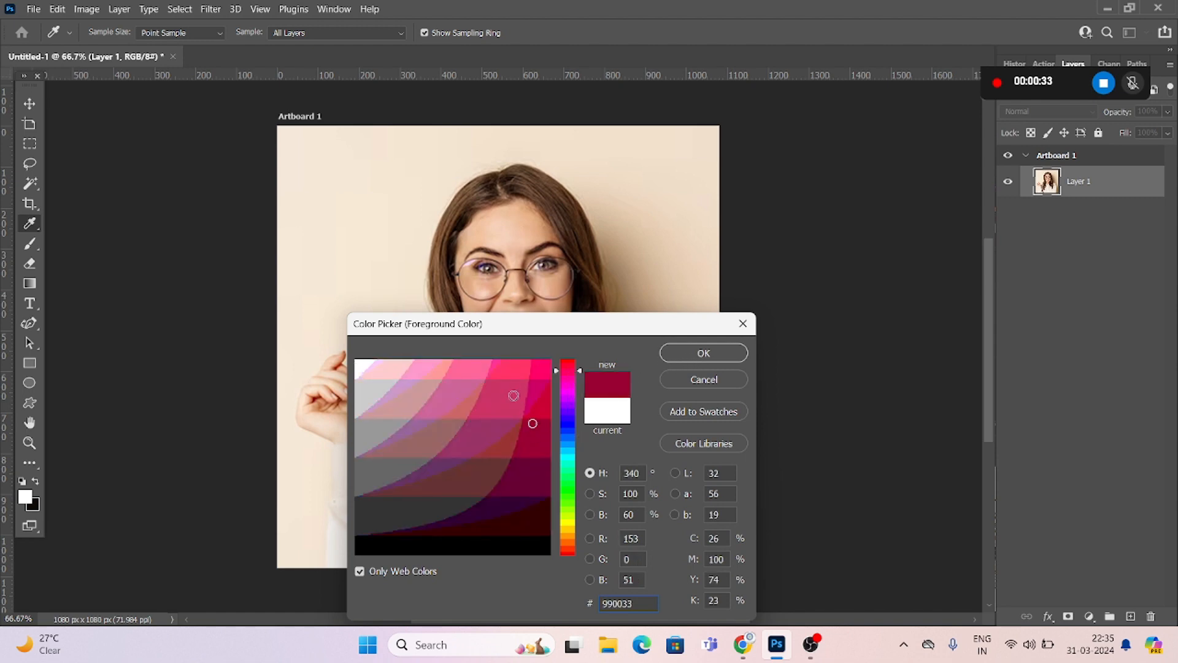
click(514, 395)
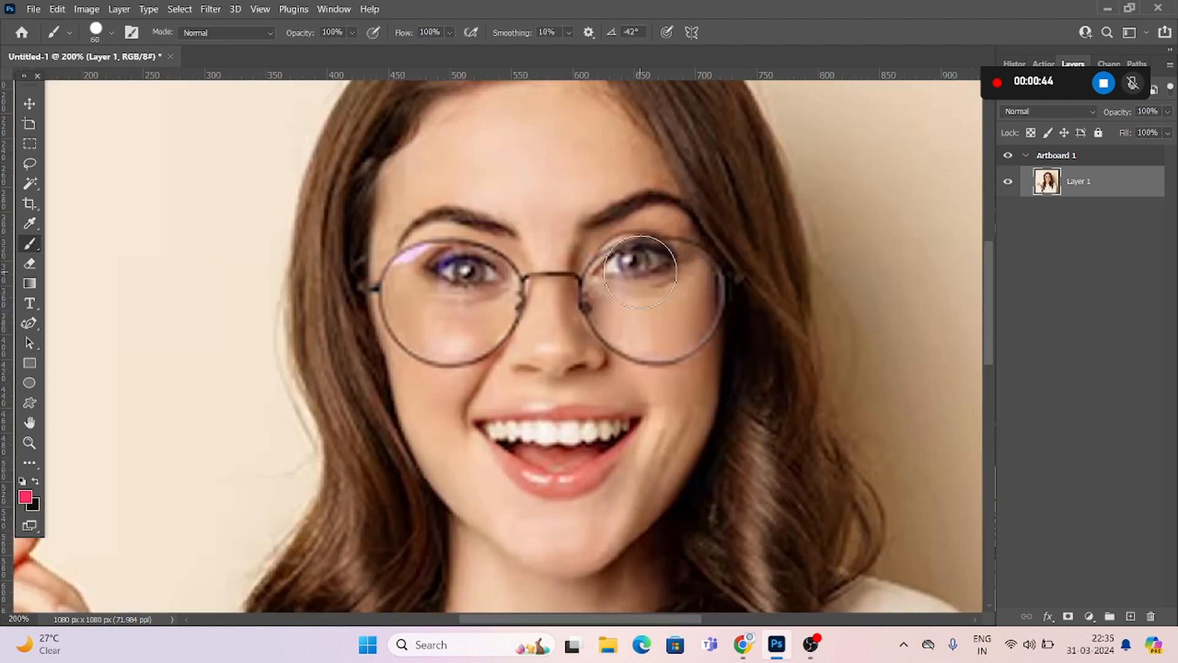
mouse_move(632, 289)
mouse_down()
mouse_move(680, 284)
mouse_move(666, 318)
mouse_move(645, 325)
mouse_move(620, 296)
mouse_move(632, 281)
mouse_move(671, 277)
mouse_move(685, 314)
mouse_move(669, 329)
mouse_move(618, 311)
mouse_move(630, 275)
mouse_move(664, 261)
mouse_move(692, 275)
mouse_move(677, 336)
mouse_move(625, 334)
mouse_move(634, 249)
mouse_up()
mouse_move(457, 270)
mouse_down()
mouse_move(492, 302)
mouse_move(467, 348)
mouse_move(410, 332)
mouse_move(401, 285)
mouse_move(460, 264)
mouse_move(495, 295)
mouse_move(429, 311)
mouse_up()
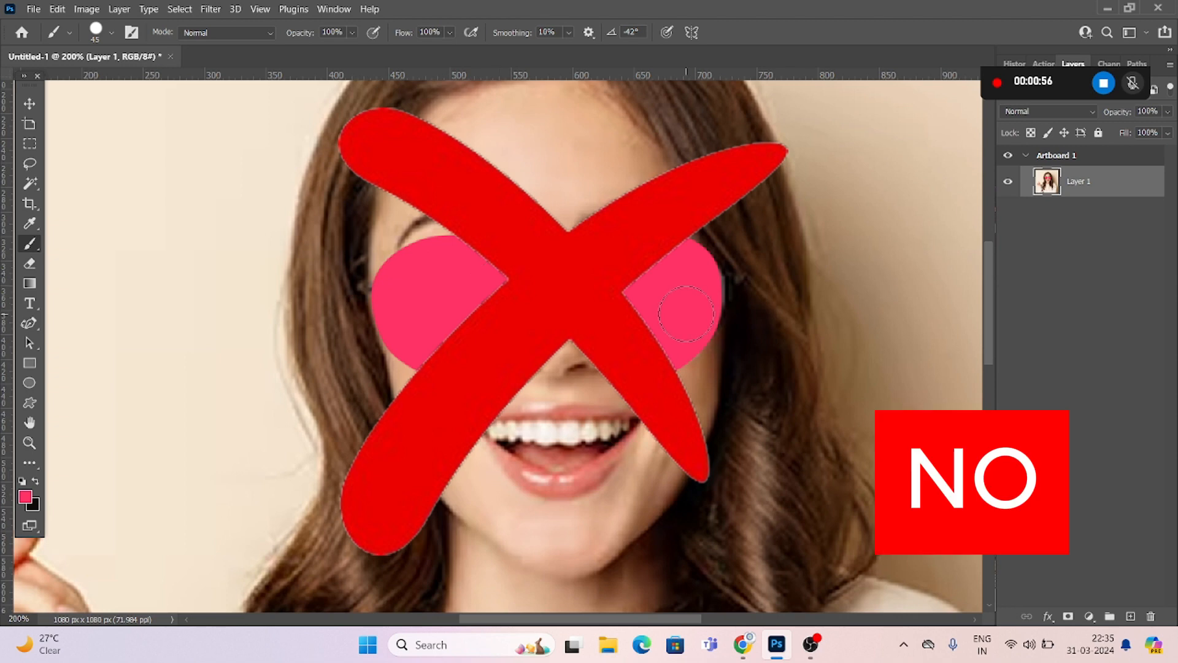
key(ctrl+z)
key(ctrl+z)
key(ctrl+z)
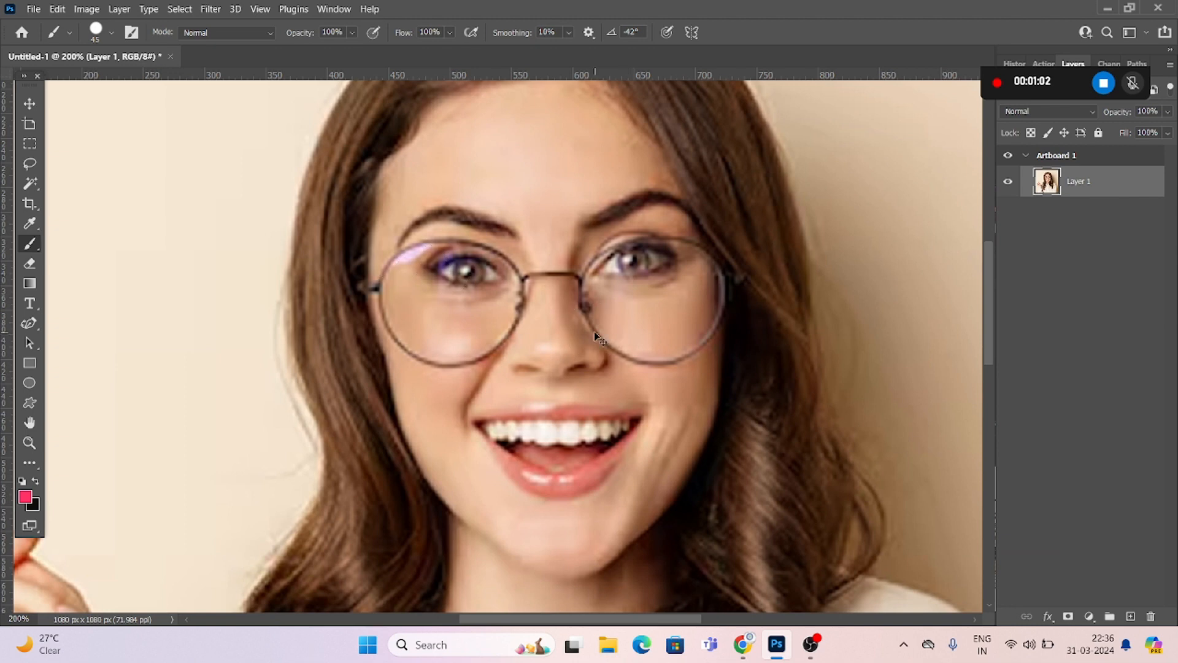
key(ctrl+minus)
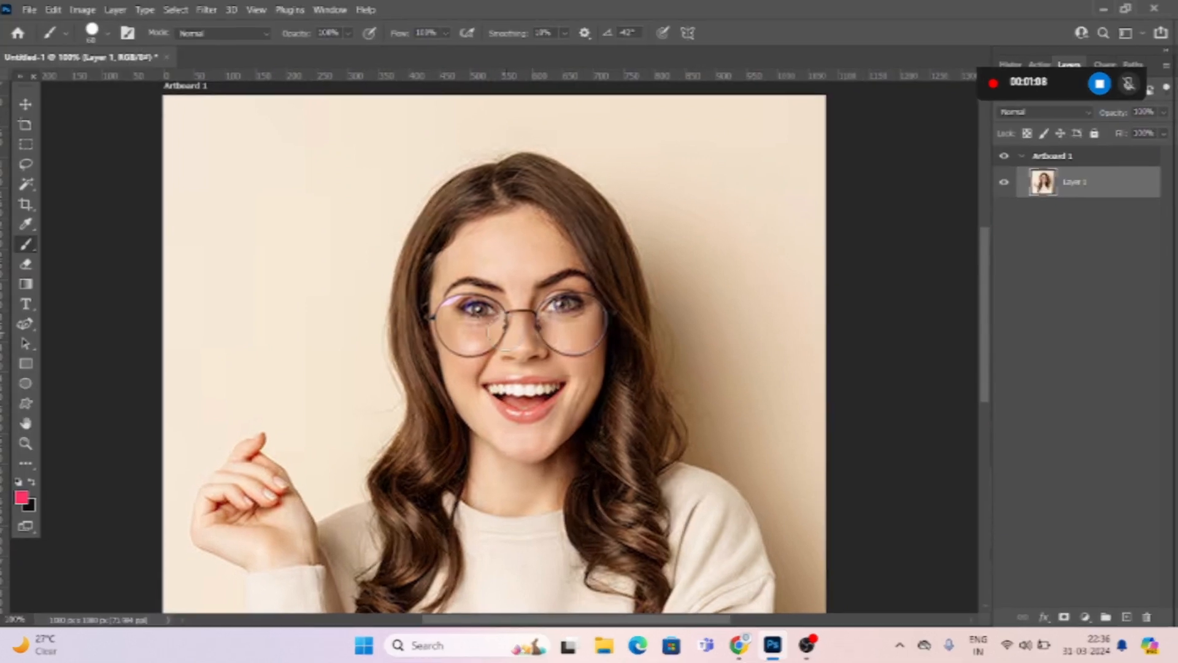
key(ctrl+plus)
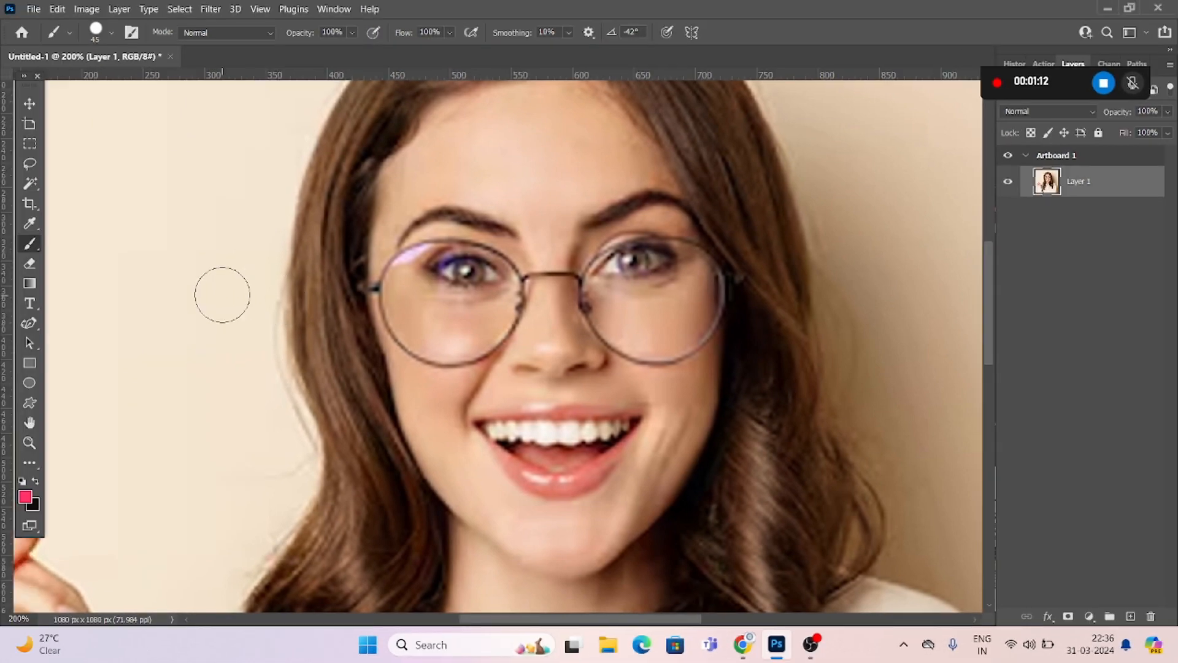
Trace the inner rim of the image-left eyeglass lens as a closed curved path with the Pen tool
click(29, 323)
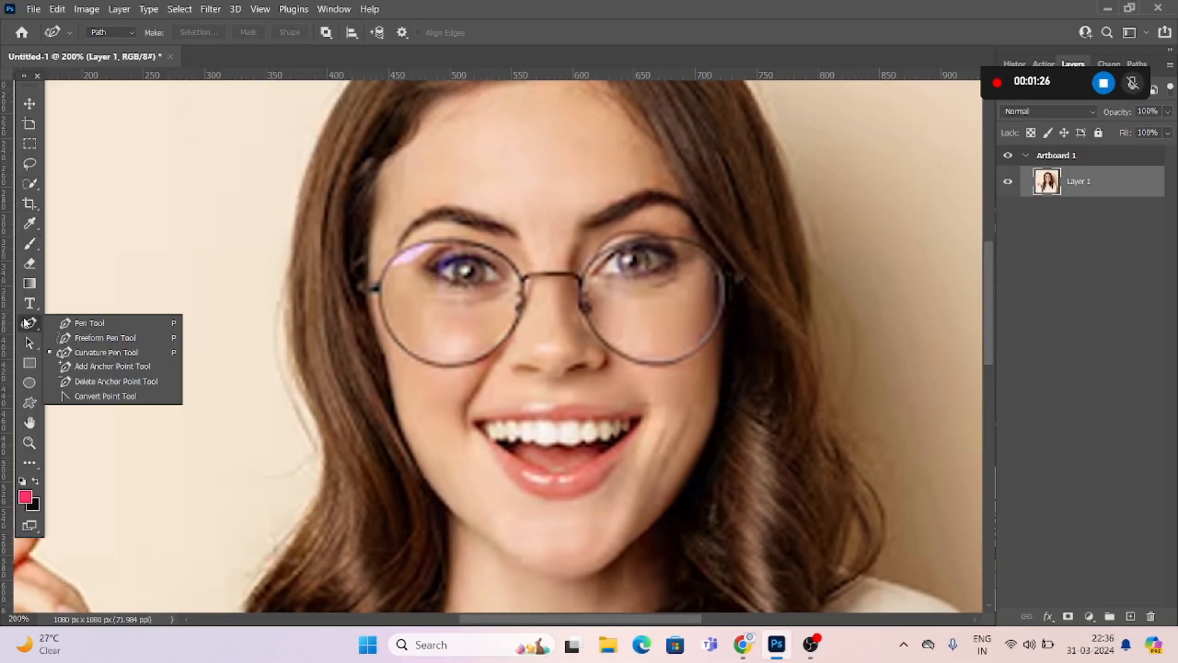
click(89, 323)
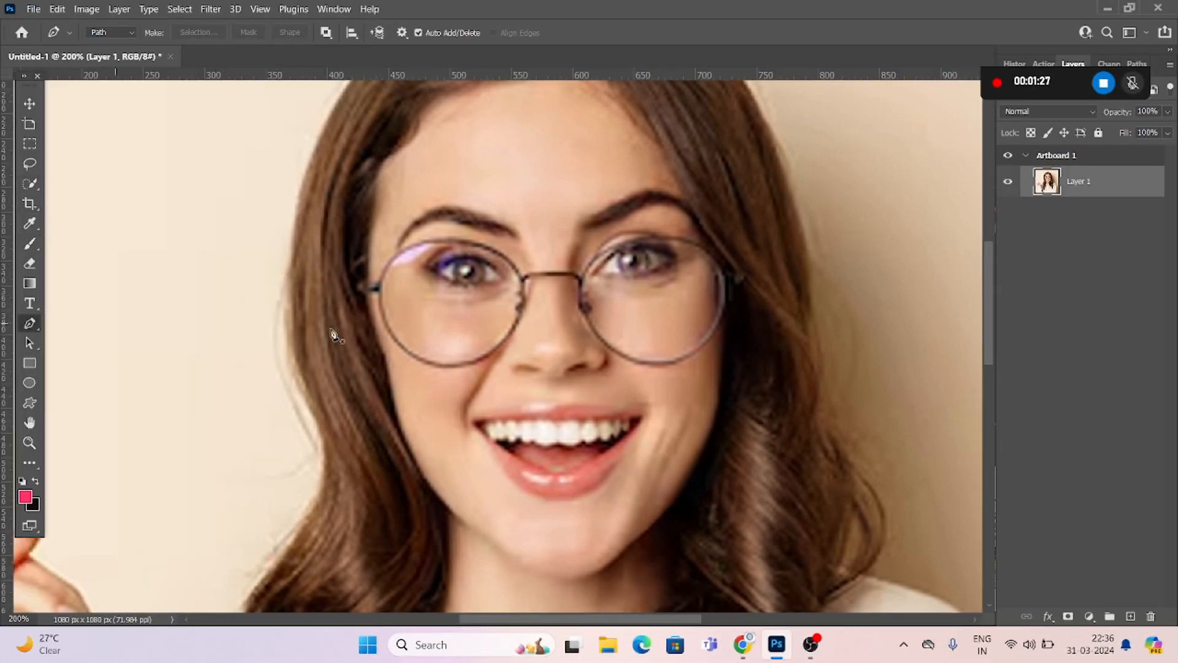
click(385, 280)
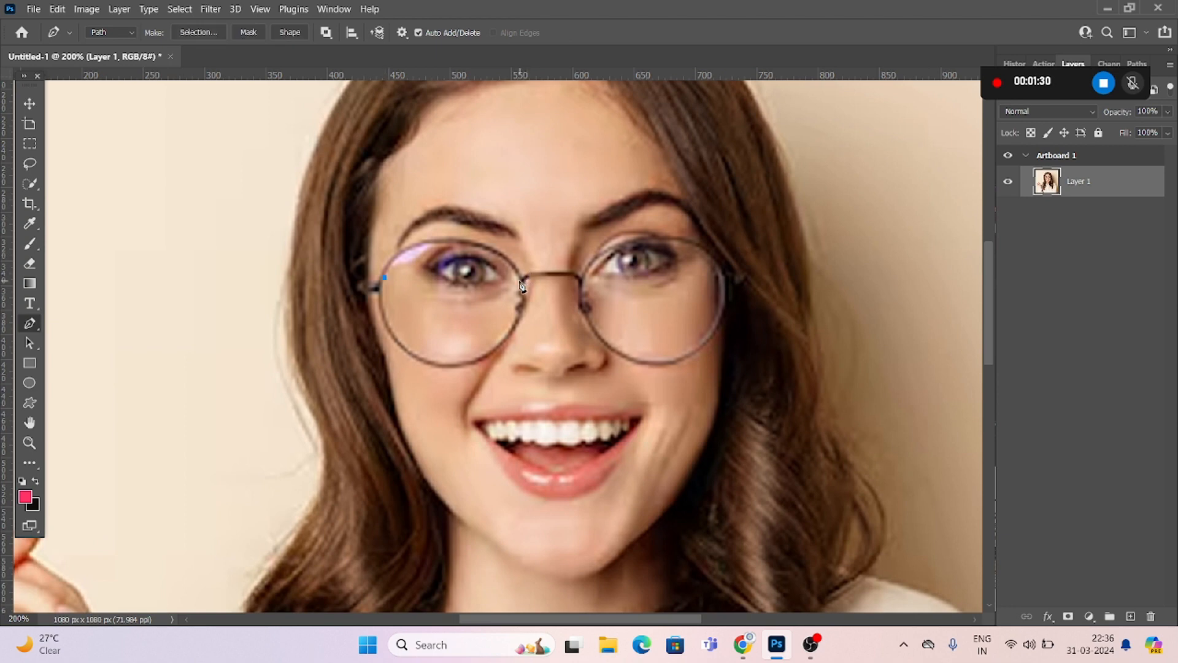
drag(521, 280, 523, 295)
drag(587, 330, 613, 358)
drag(480, 356, 426, 386)
click(385, 278)
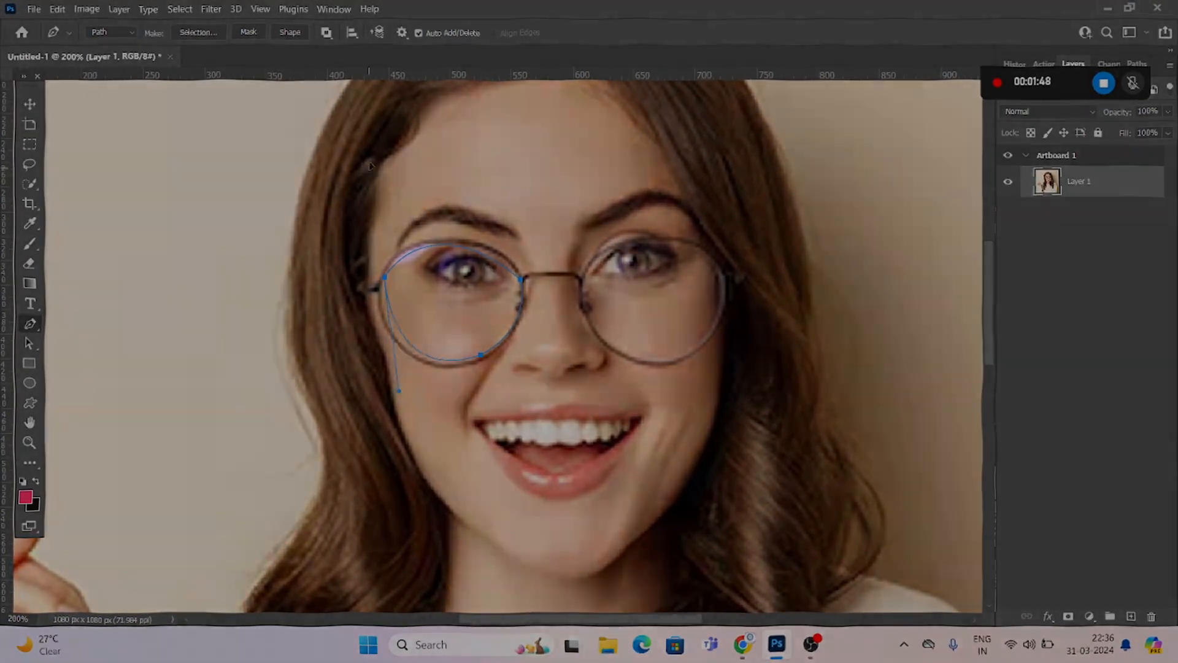
drag(347, 176, 389, 173)
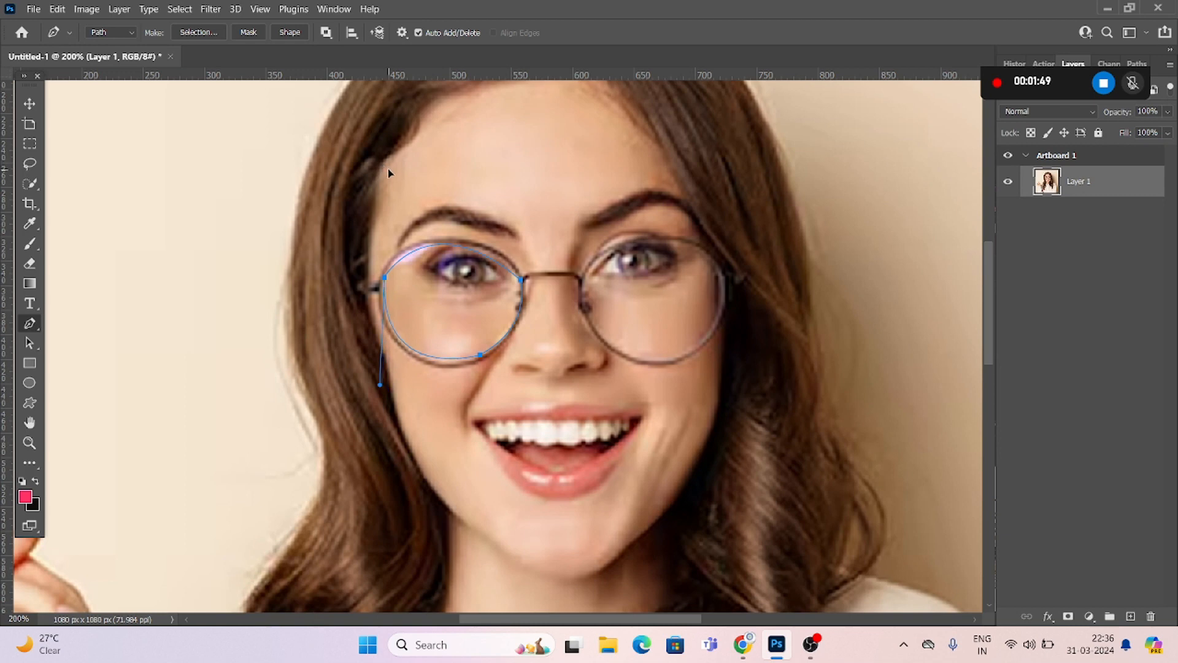
Refine the lens path with the Curvature Pen tool, fitting its upper and lower outer curves to the glasses frame
right_click(37, 328)
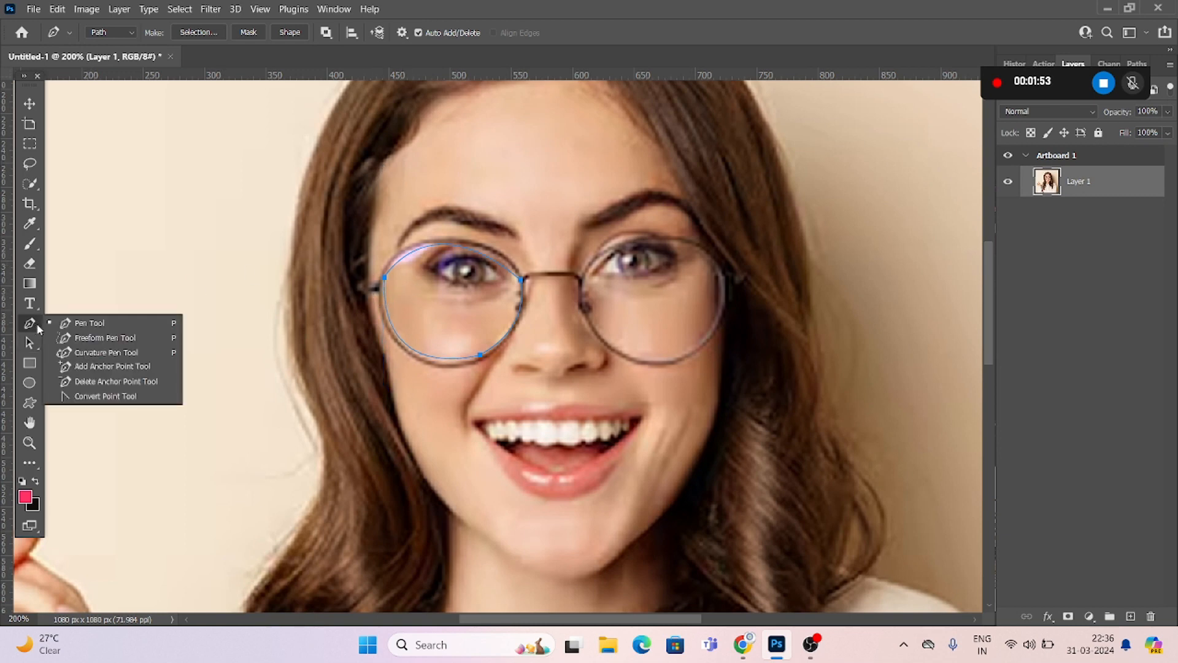
click(81, 351)
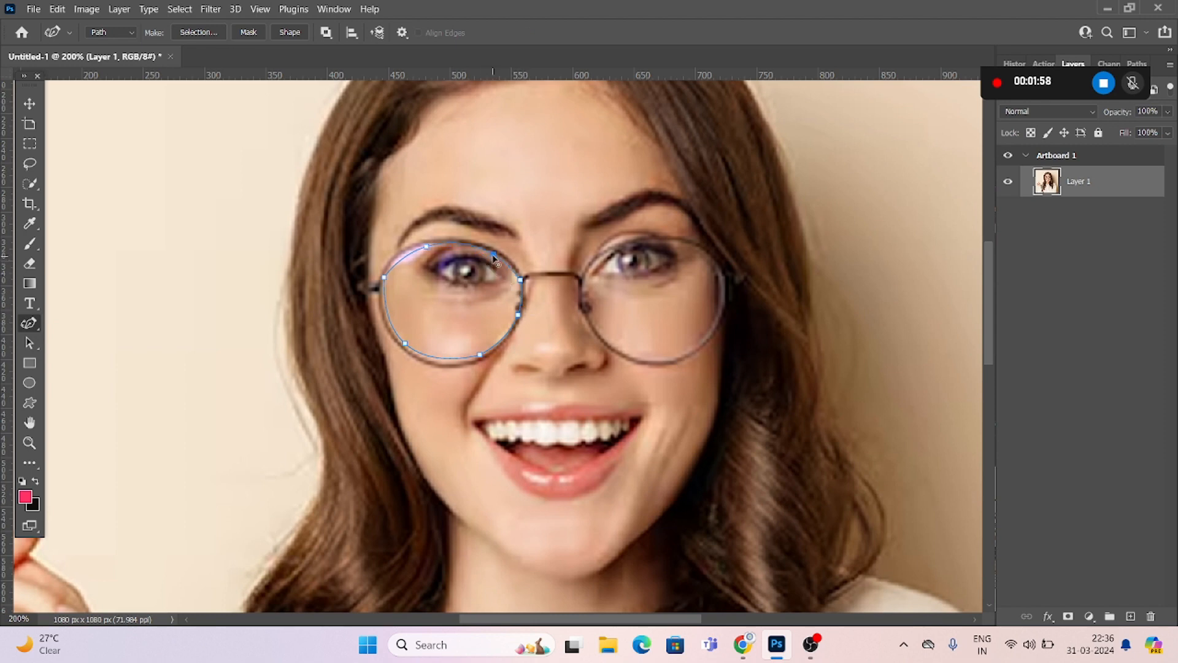
click(428, 246)
drag(428, 248, 412, 250)
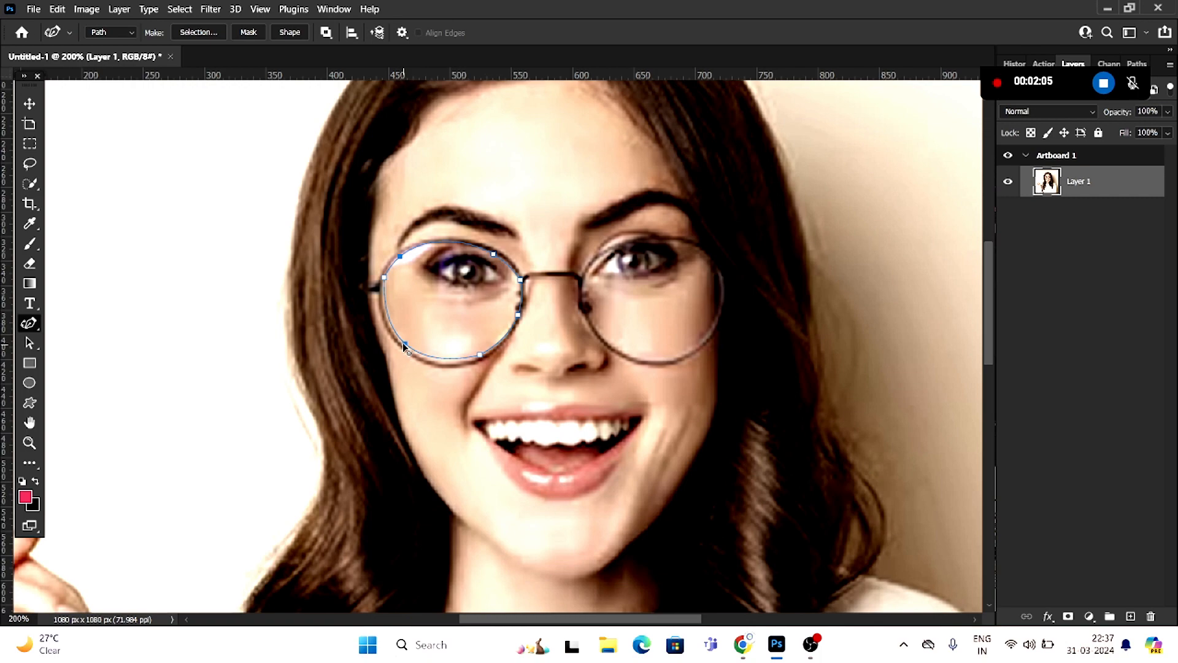
click(405, 345)
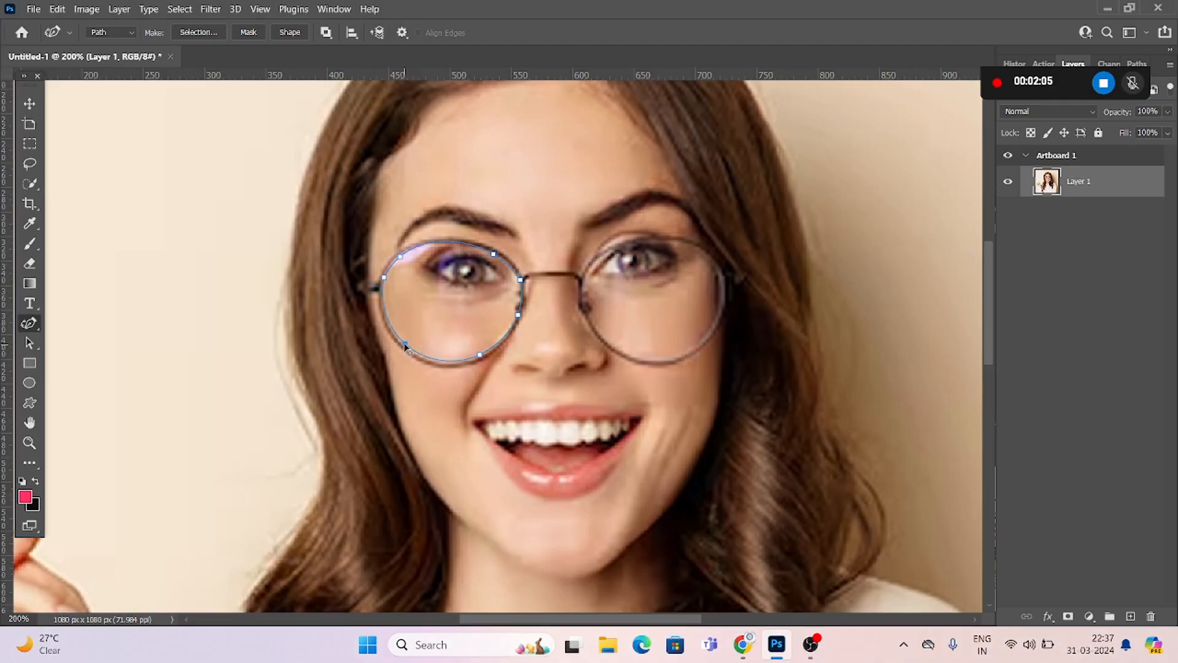
drag(405, 346, 402, 348)
Convert the lens path into a new anti-aliased selection with a feather radius of 0 pixels
right_click(403, 344)
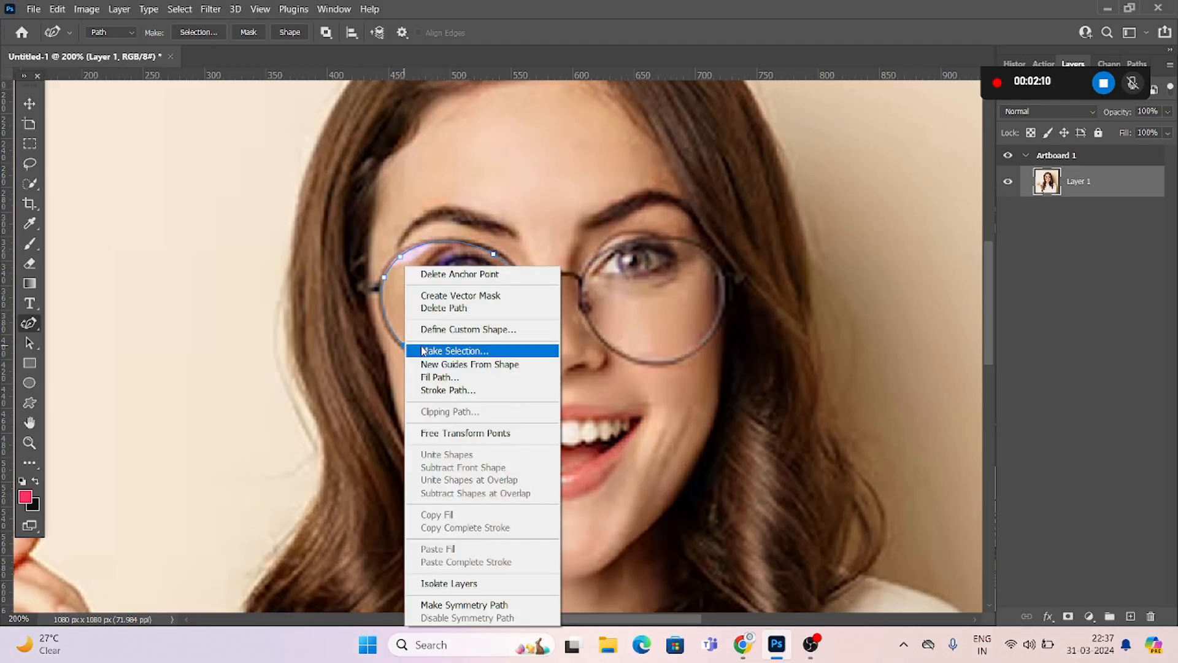
click(441, 354)
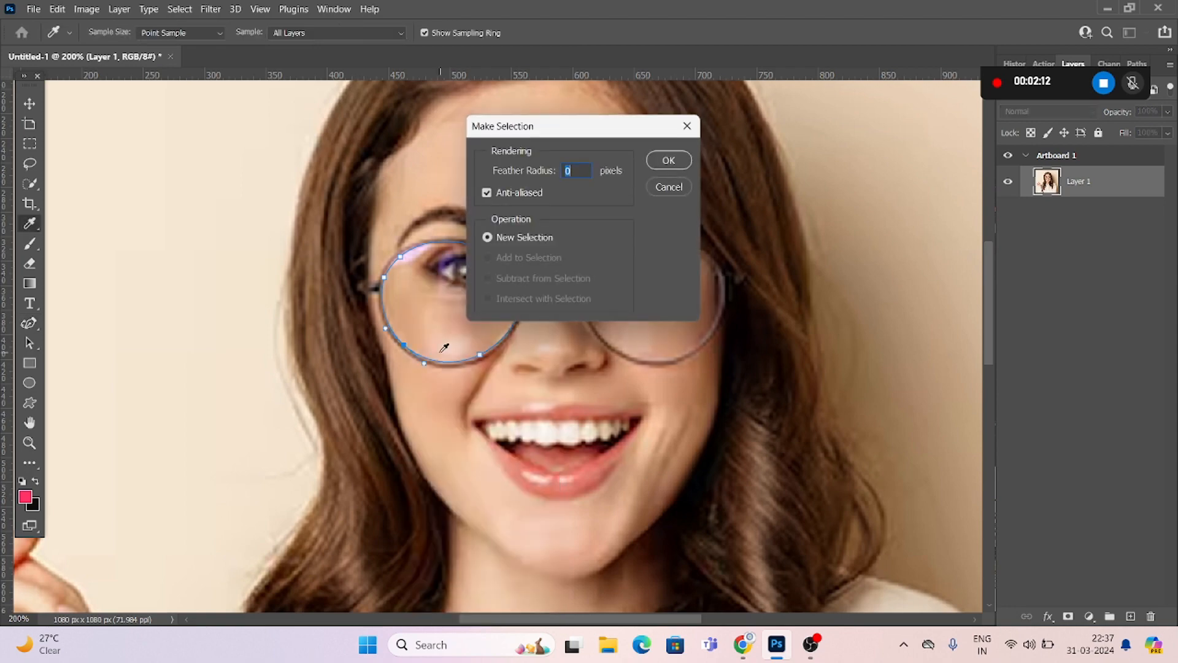
click(670, 164)
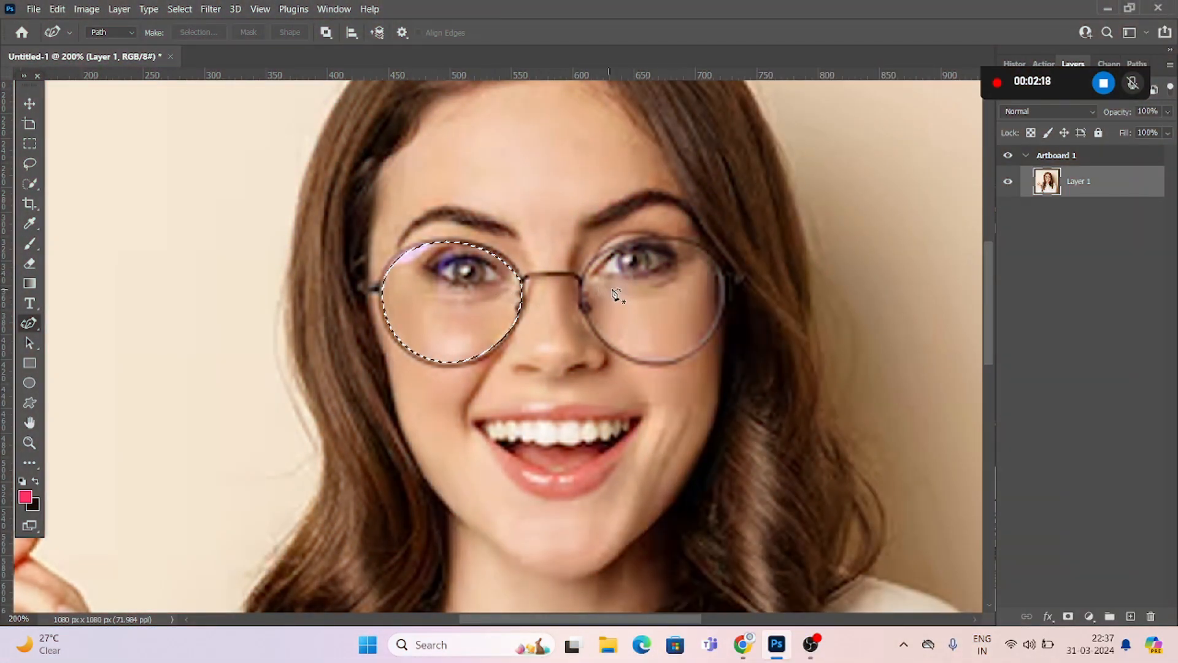
Trace the upper rim and sides of the image-right lens with the Curvature Pen tool, fitting the curve to the frame
click(582, 289)
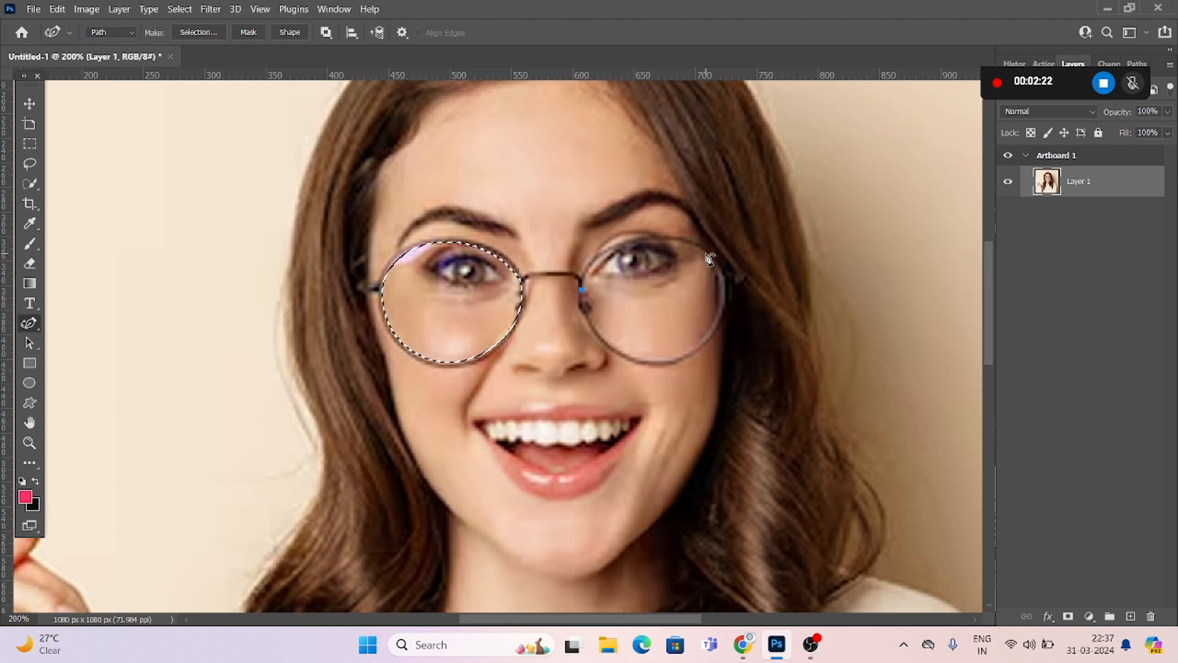
mouse_move(705, 254)
mouse_down()
mouse_move(721, 265)
mouse_move(718, 253)
mouse_up()
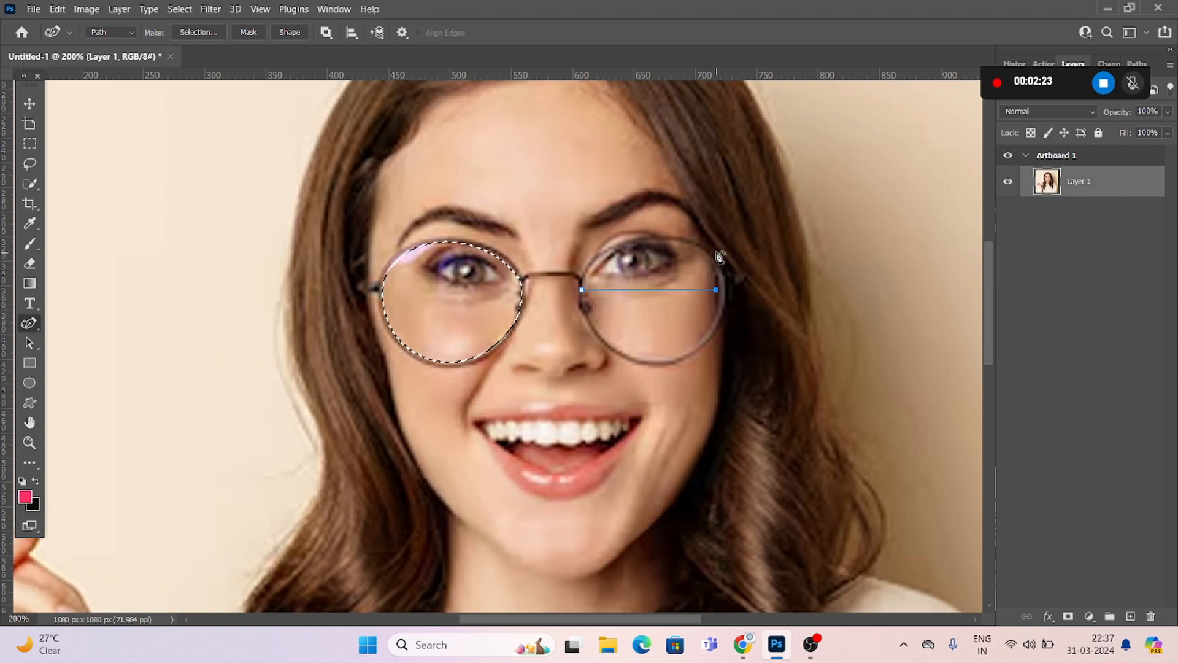
drag(642, 290, 644, 249)
click(688, 254)
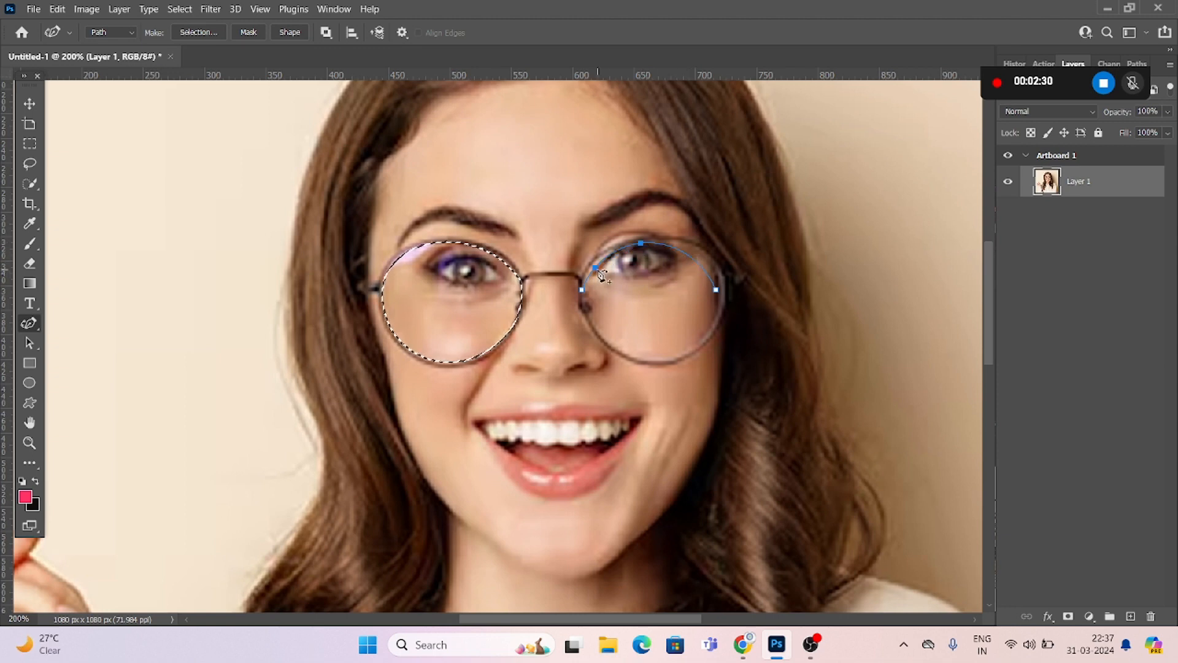
drag(599, 266, 599, 262)
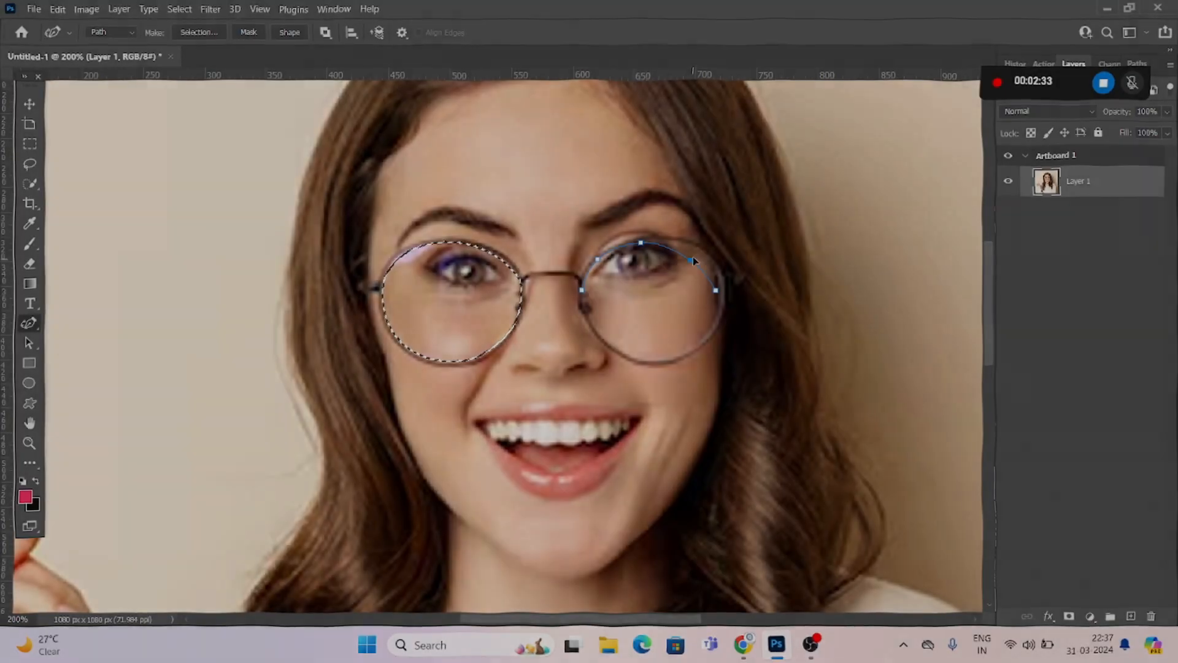
drag(691, 260, 721, 289)
click(711, 264)
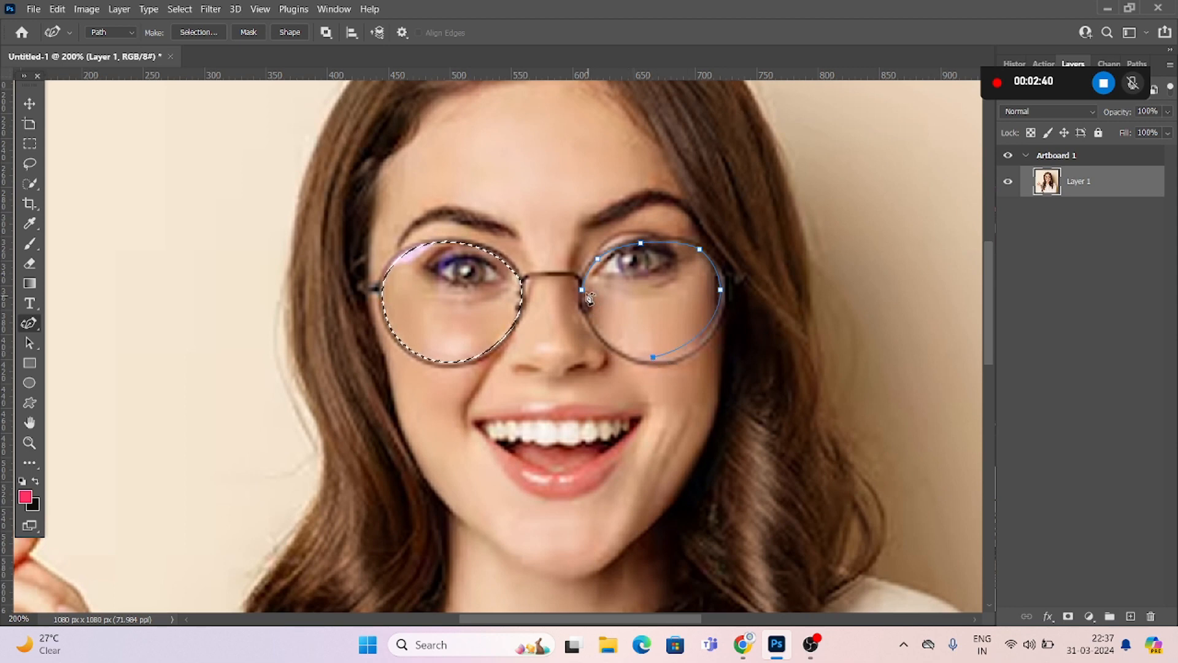
Add an anchor point on the lower outer rim of the image-right lens path and fit its bottom curve to the frame
click(691, 345)
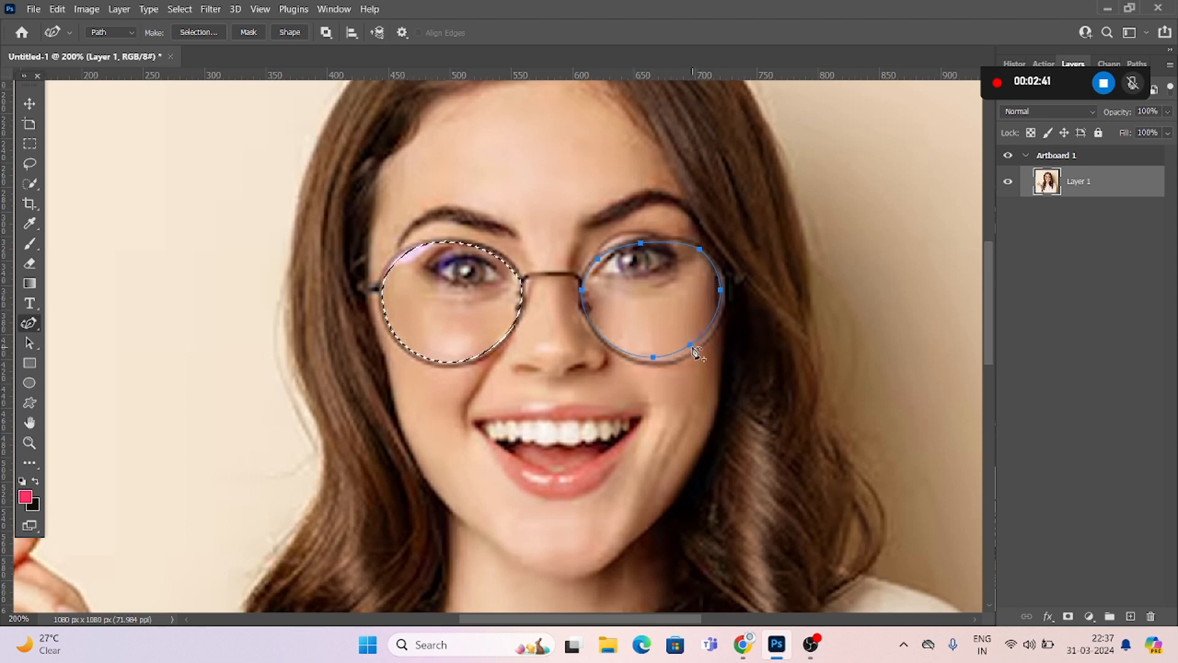
click(693, 345)
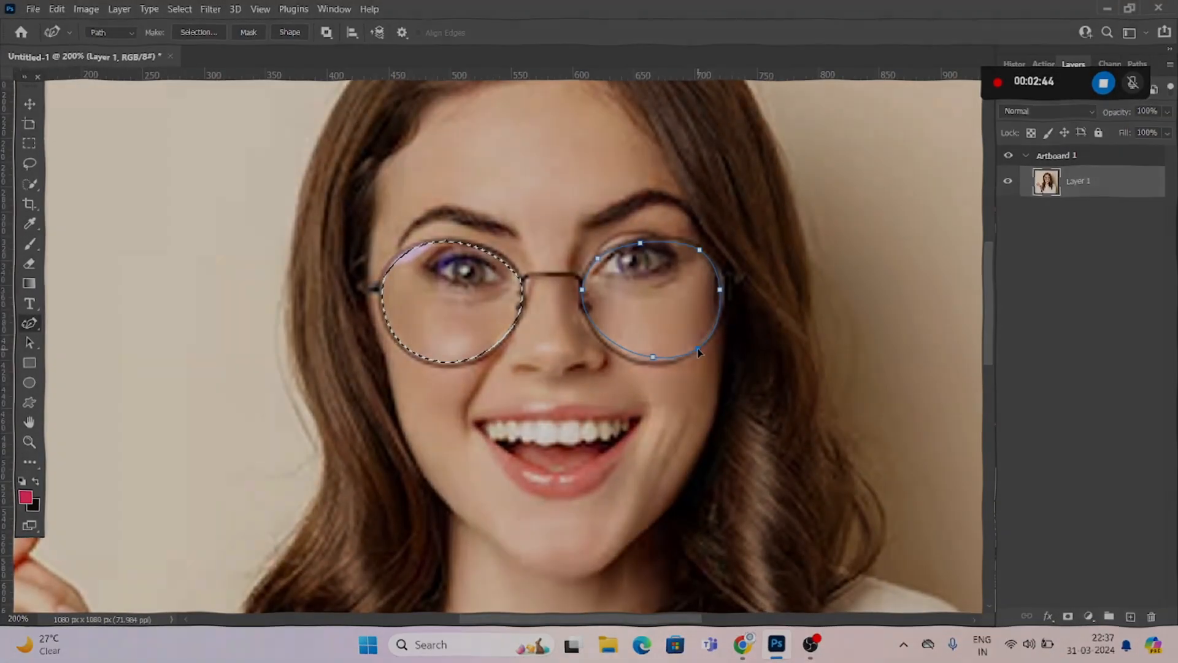
click(695, 346)
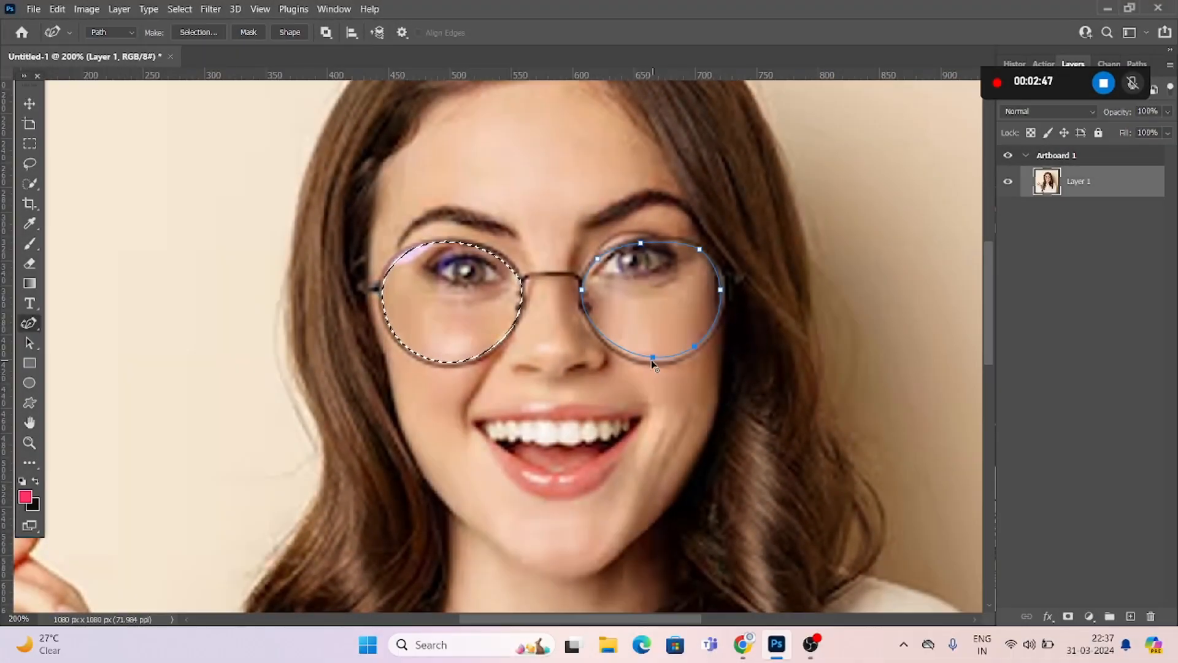
drag(653, 359, 658, 366)
Add the image-right lens path to the existing selection, anti-aliased with a feather radius of 0 pixels
right_click(583, 295)
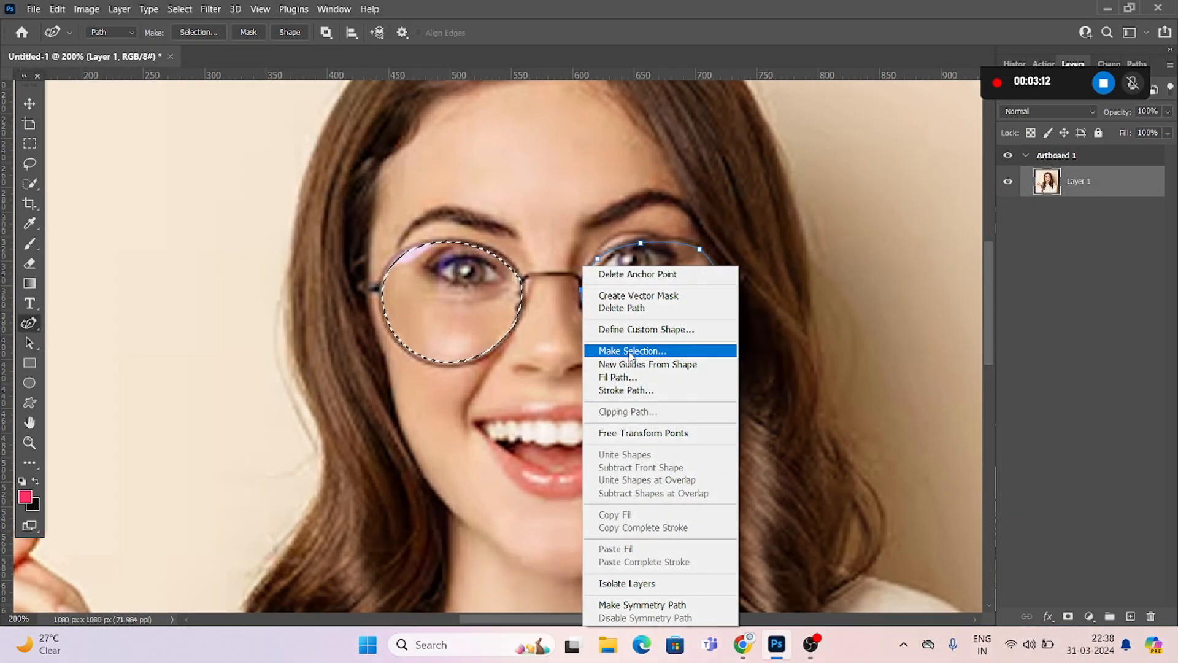
click(632, 350)
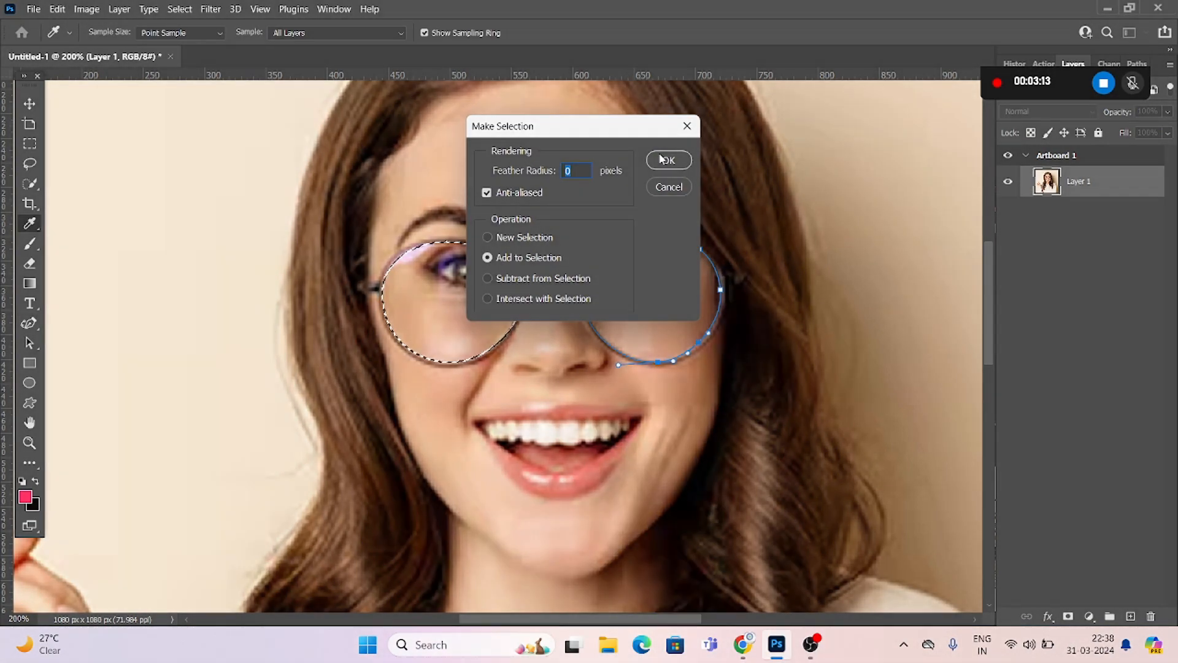
click(660, 159)
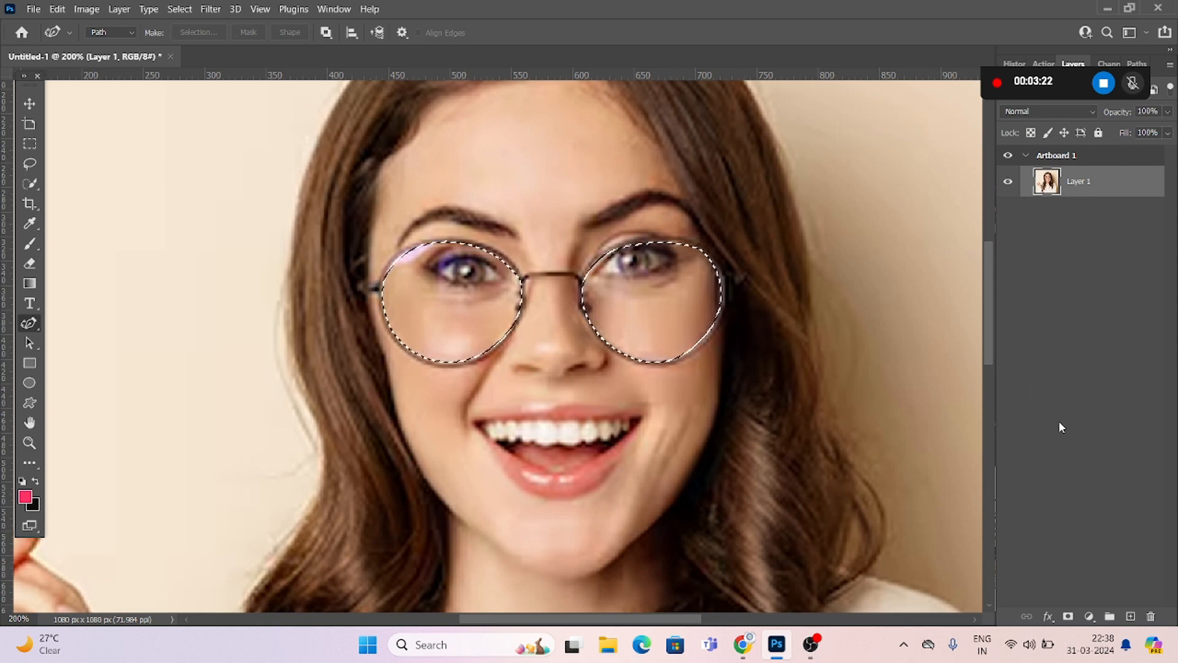
Add a new layer above the portrait and open the Gradient tool's white-to-blue gradient for editing
click(1131, 617)
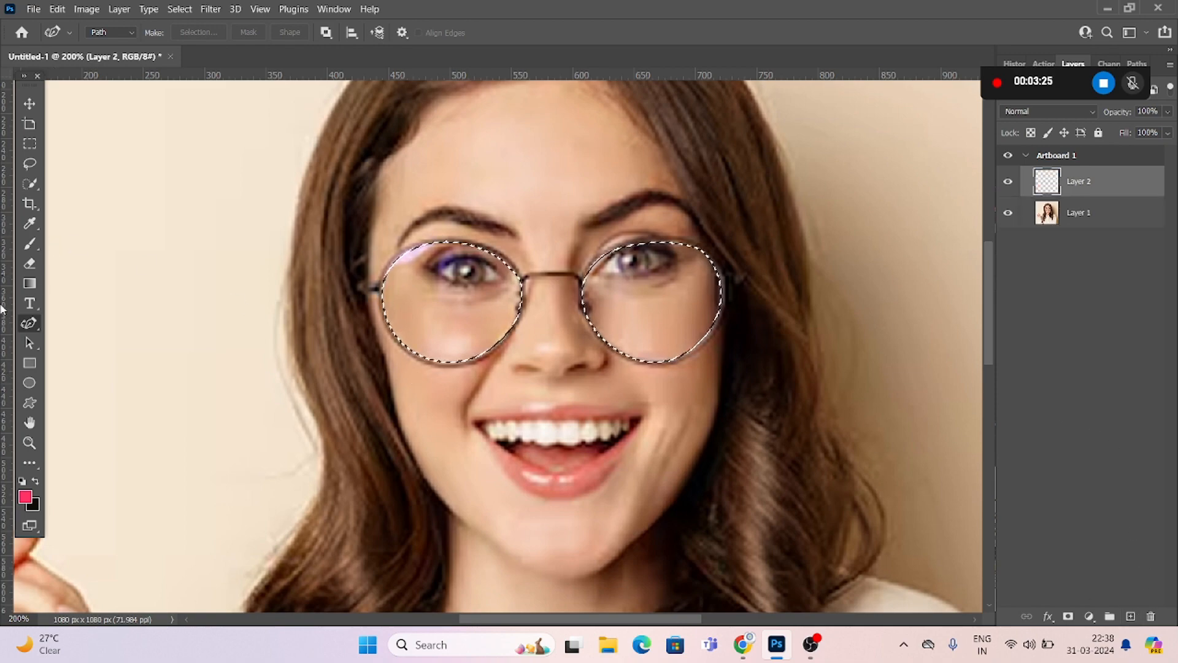
click(29, 283)
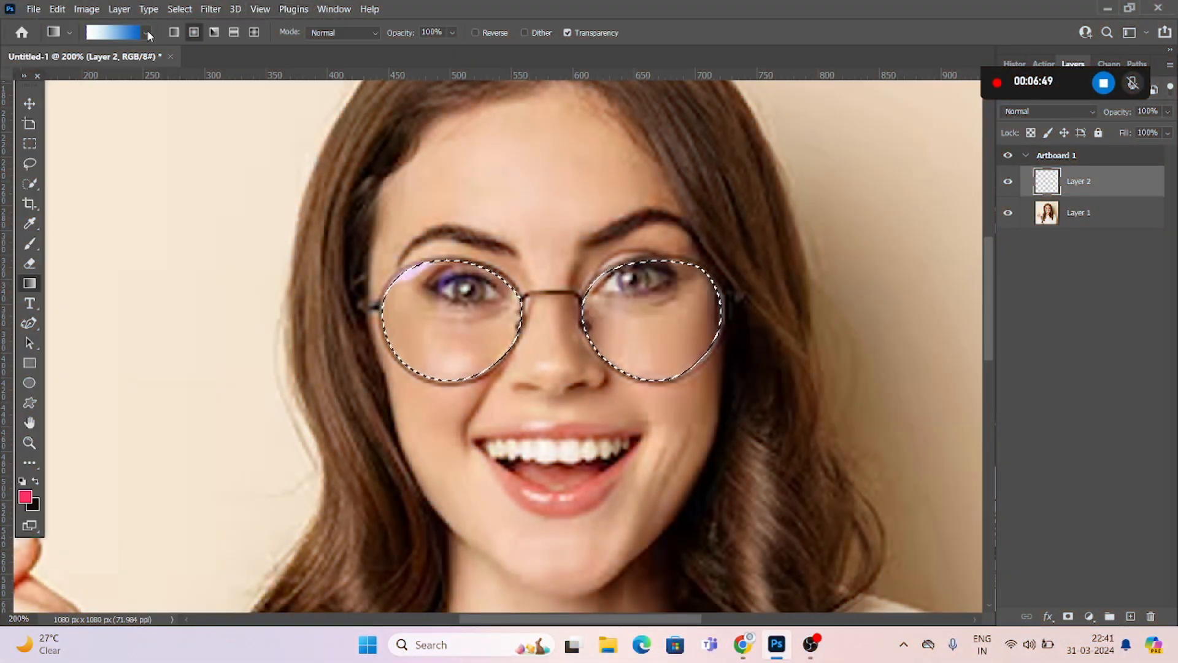
click(132, 32)
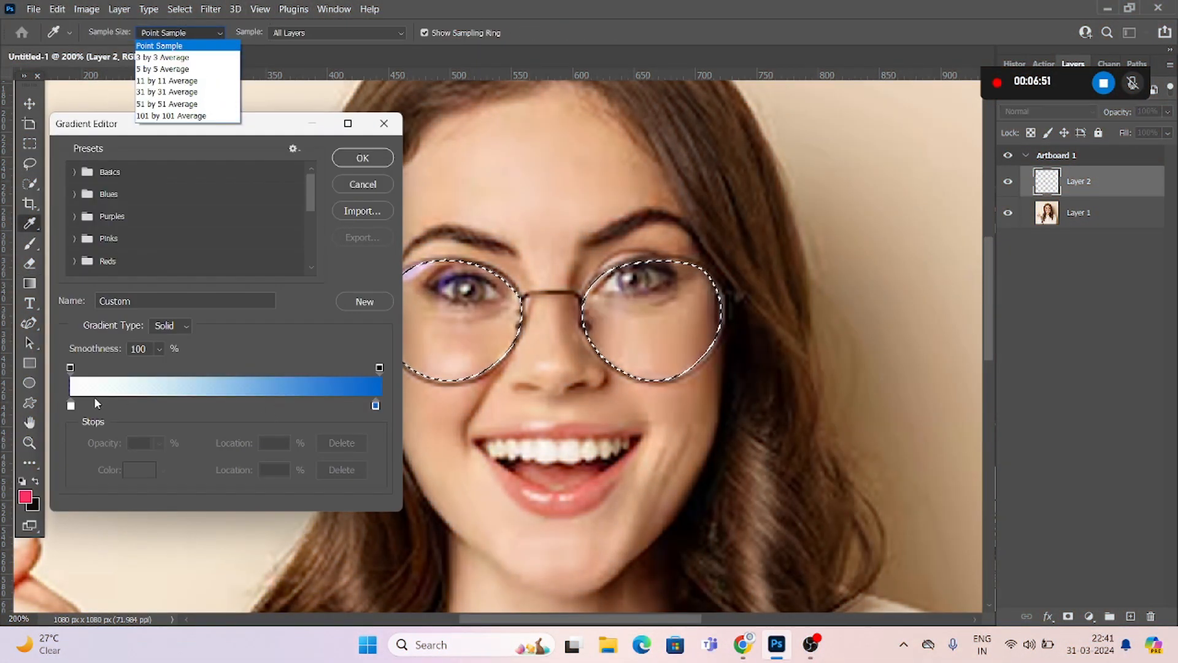
click(71, 407)
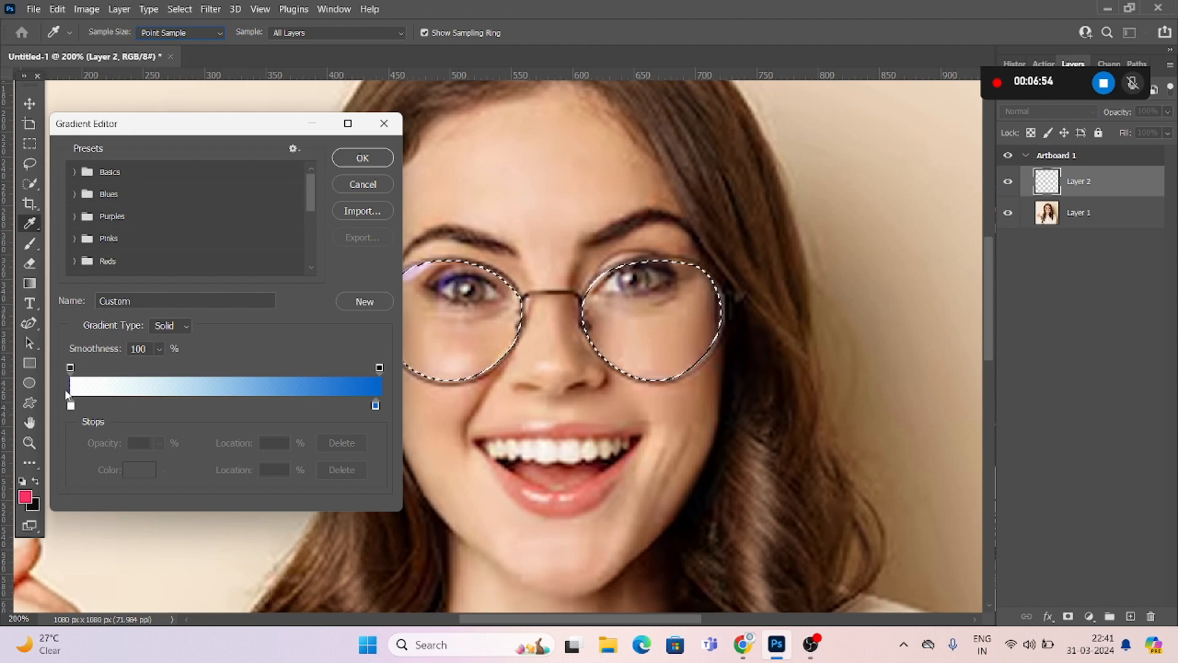
double_click(71, 406)
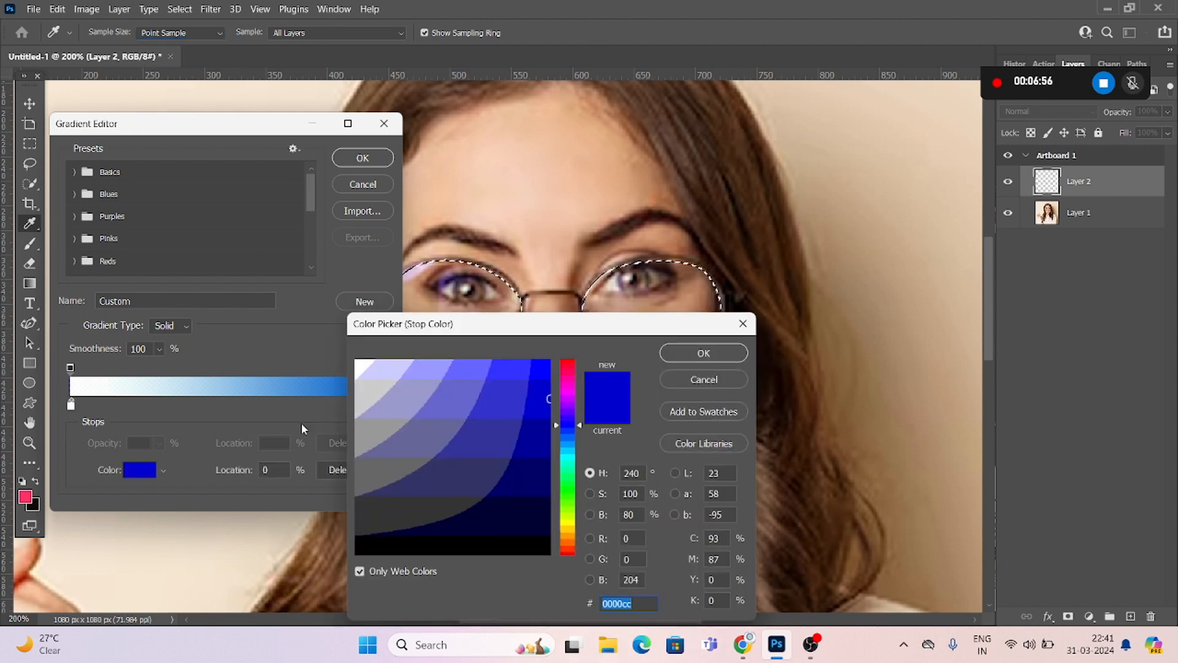
click(713, 381)
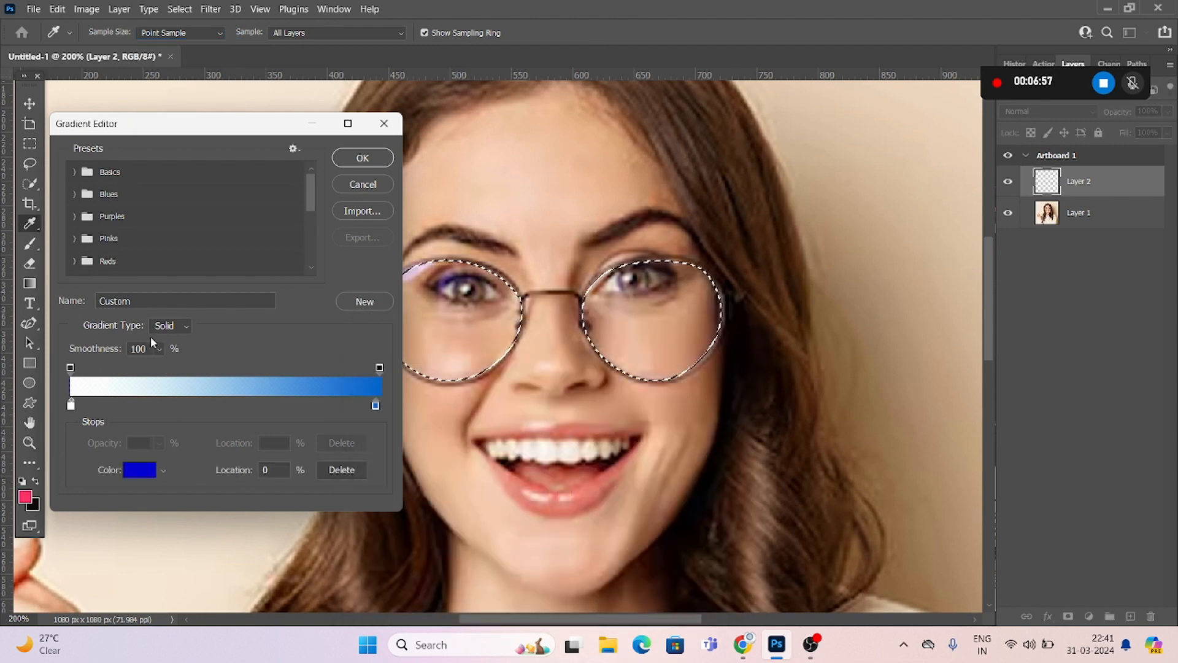
Set the opacity stop at the gradient's white end to 75% and fill both selected lenses with the radial white-to-blue gradient
click(71, 368)
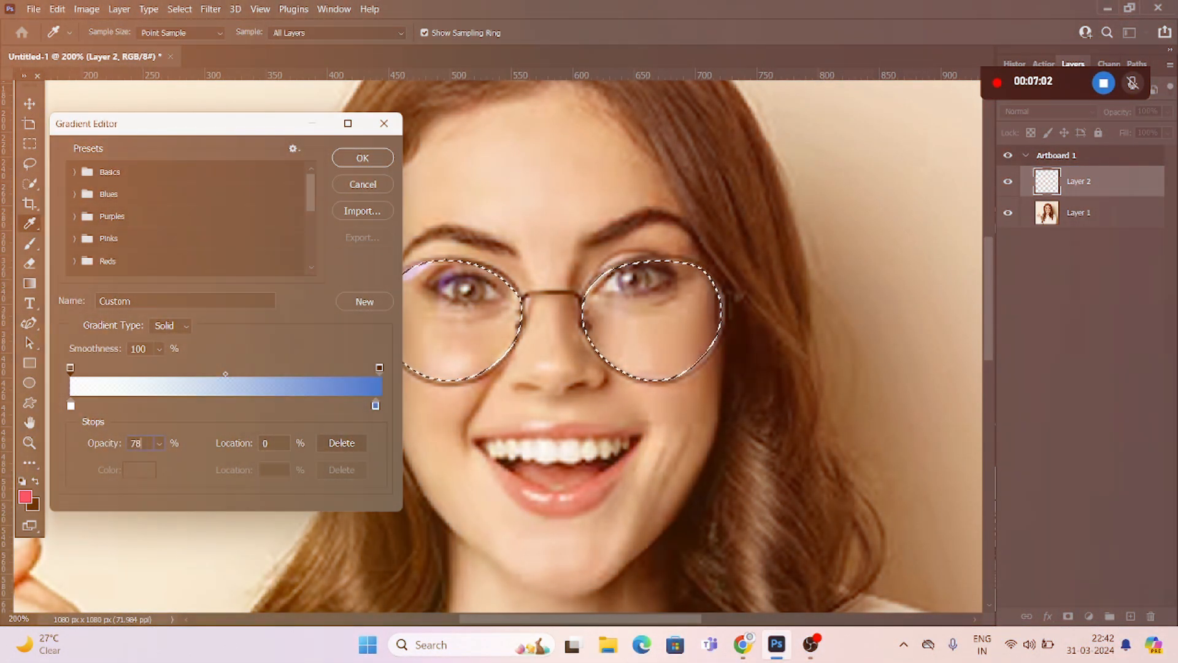
key(BackSpace)
text(5)
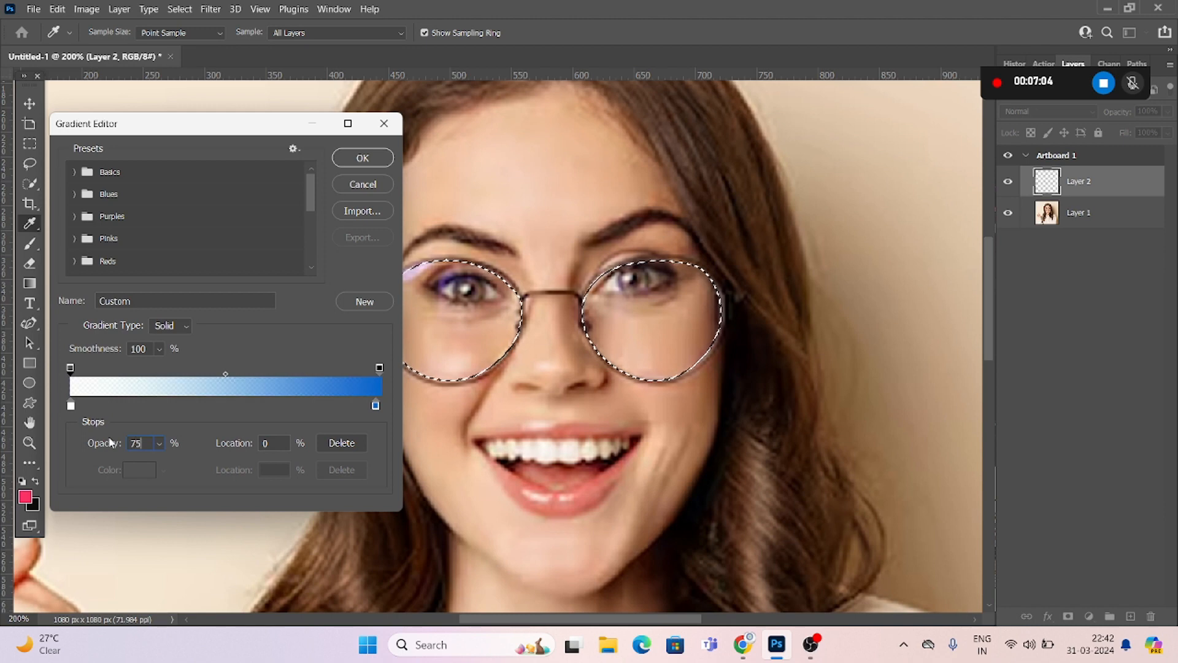
key(Return)
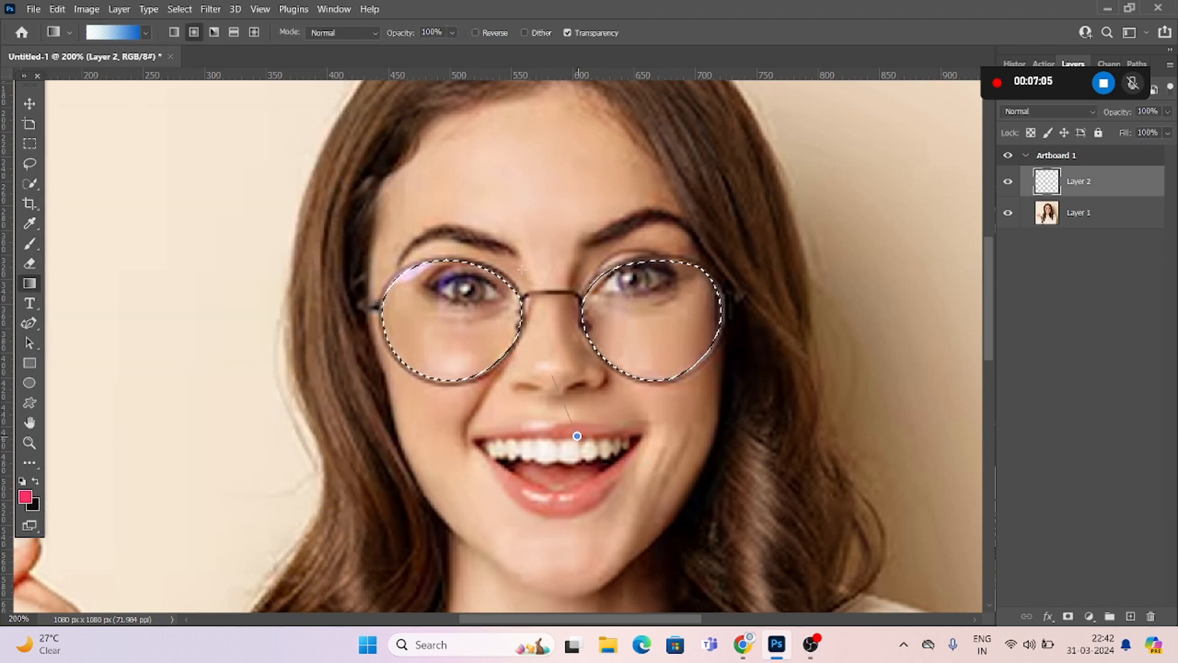
drag(577, 432, 510, 1)
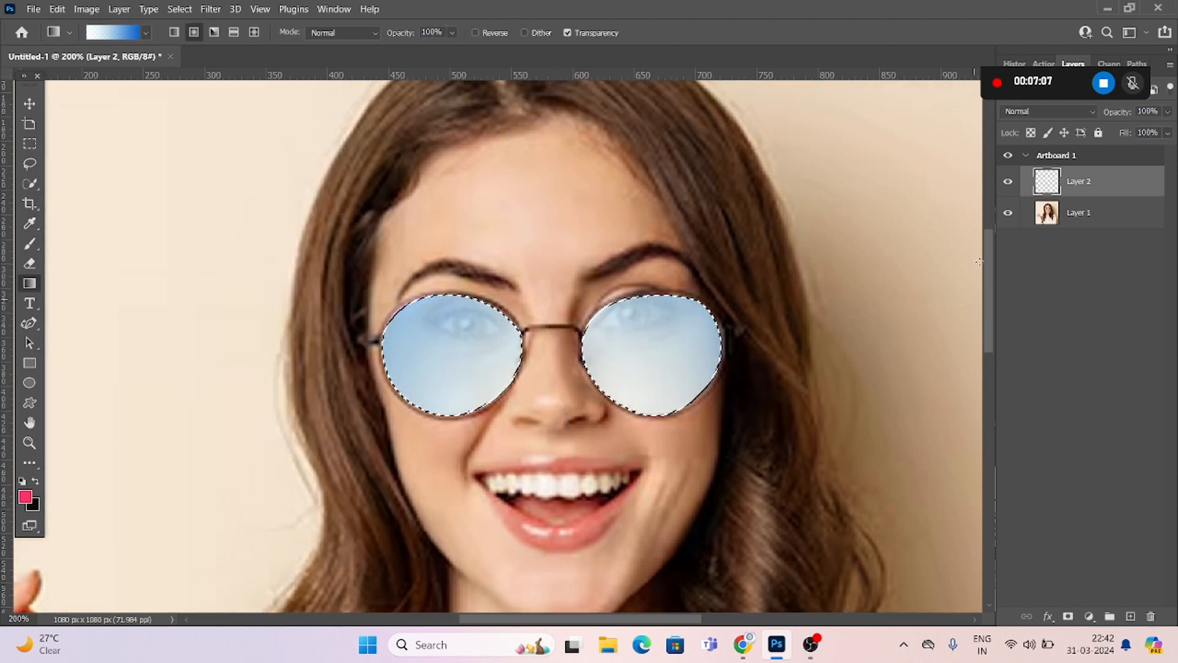
Try the Dissolve blend mode on the lens gradient layer, return it to Normal, and deselect the lenses
click(1086, 112)
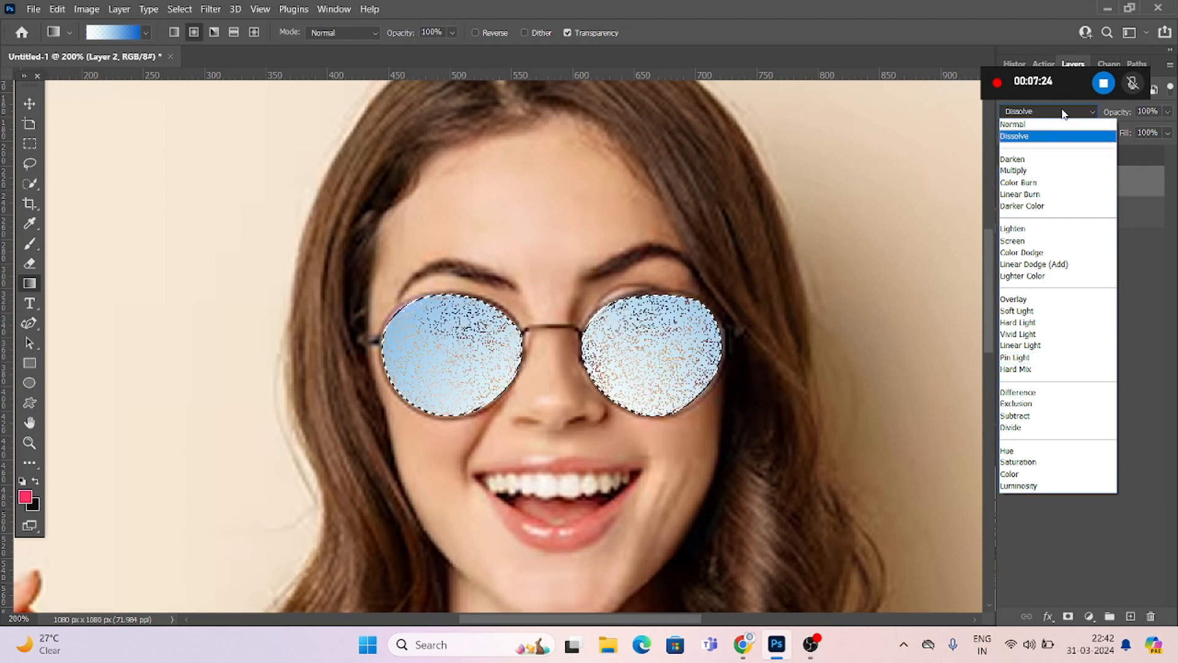
click(1063, 113)
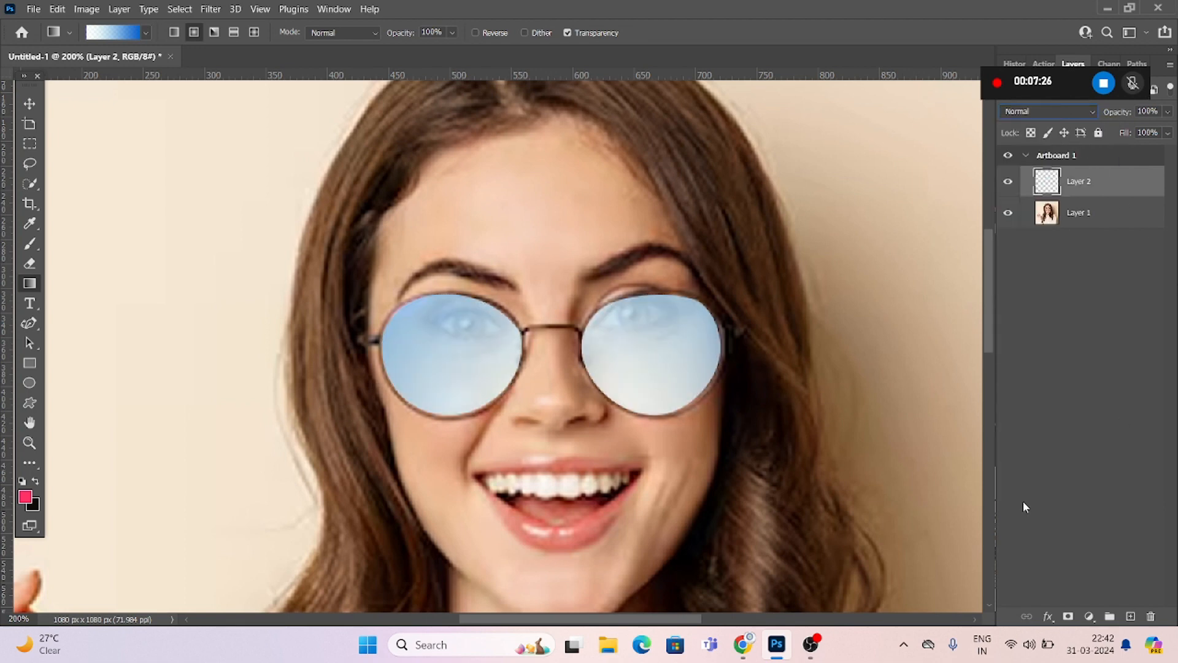
Set the lens gradient layer's blend mode to Subtract to turn the lenses into dark sunglasses
key(ctrl+minus)
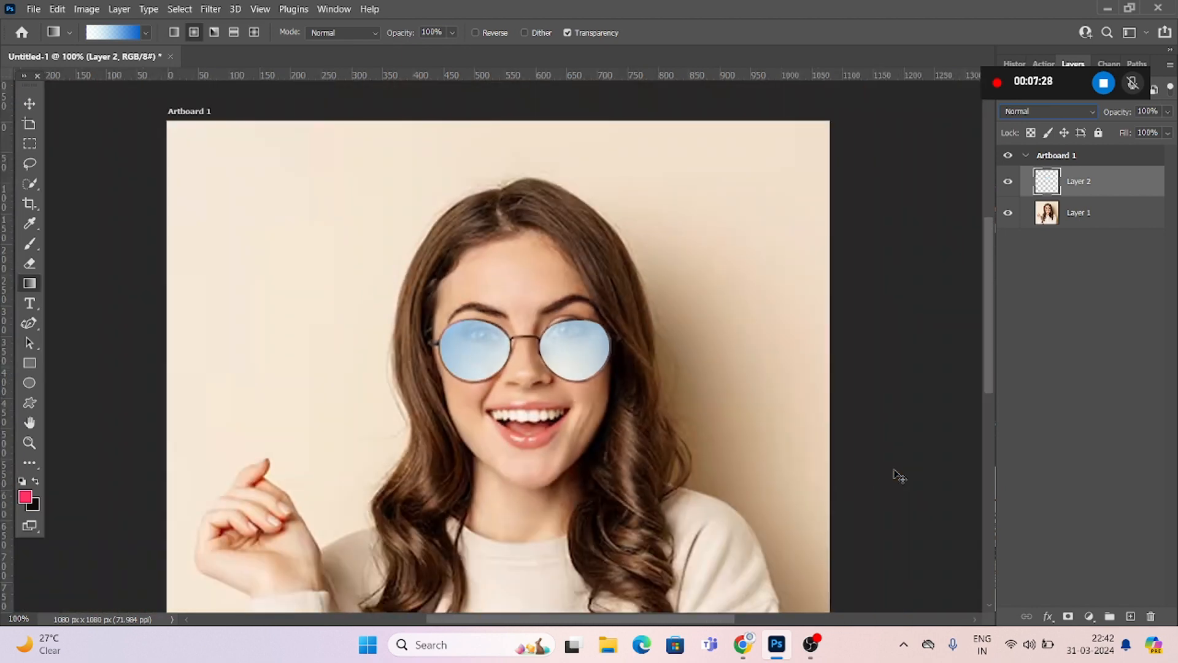
key(ctrl+minus)
key(ctrl+plus)
key(ctrl+minus)
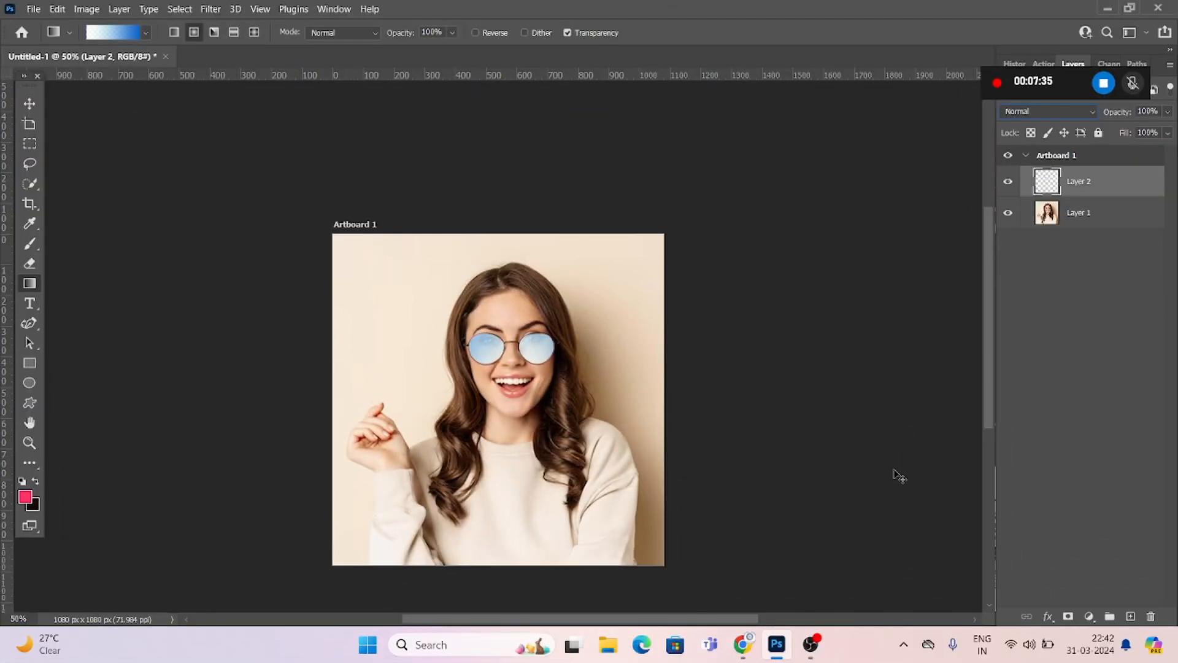
scroll(898, 476, up, 3)
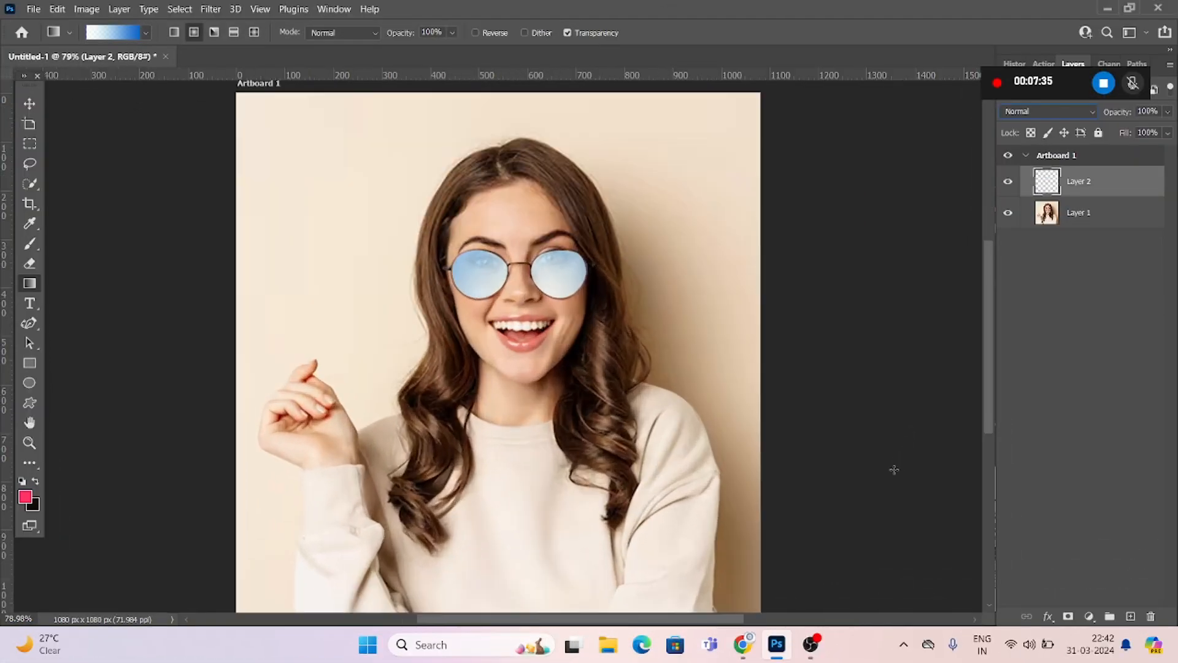
click(1078, 112)
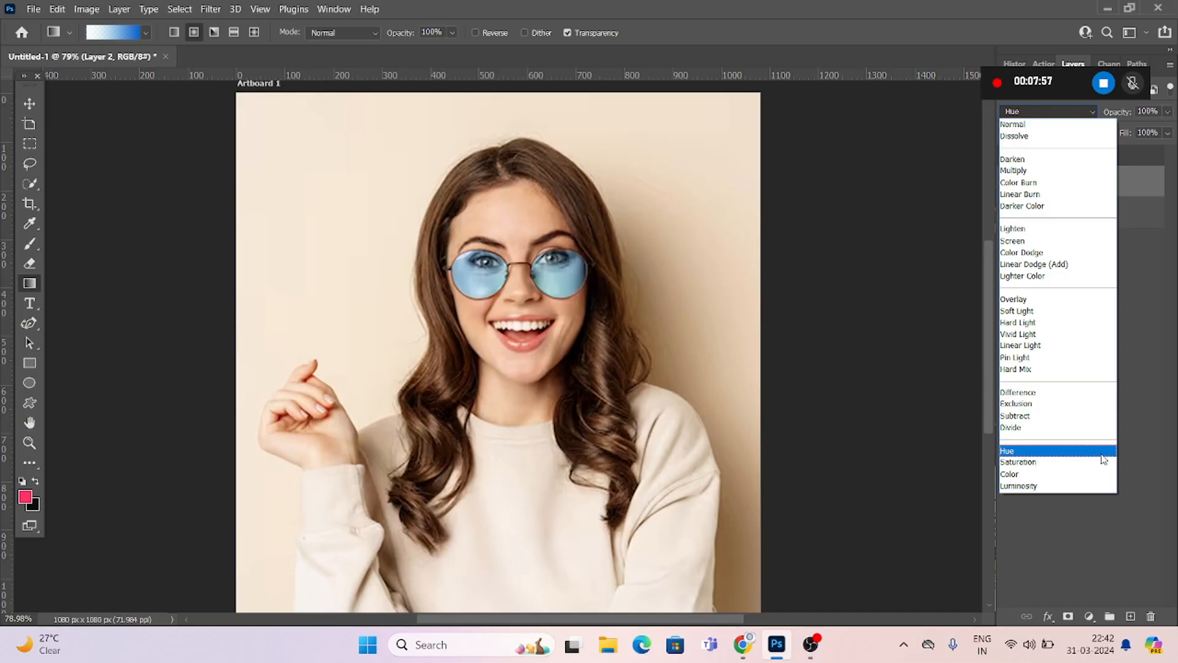
click(1094, 425)
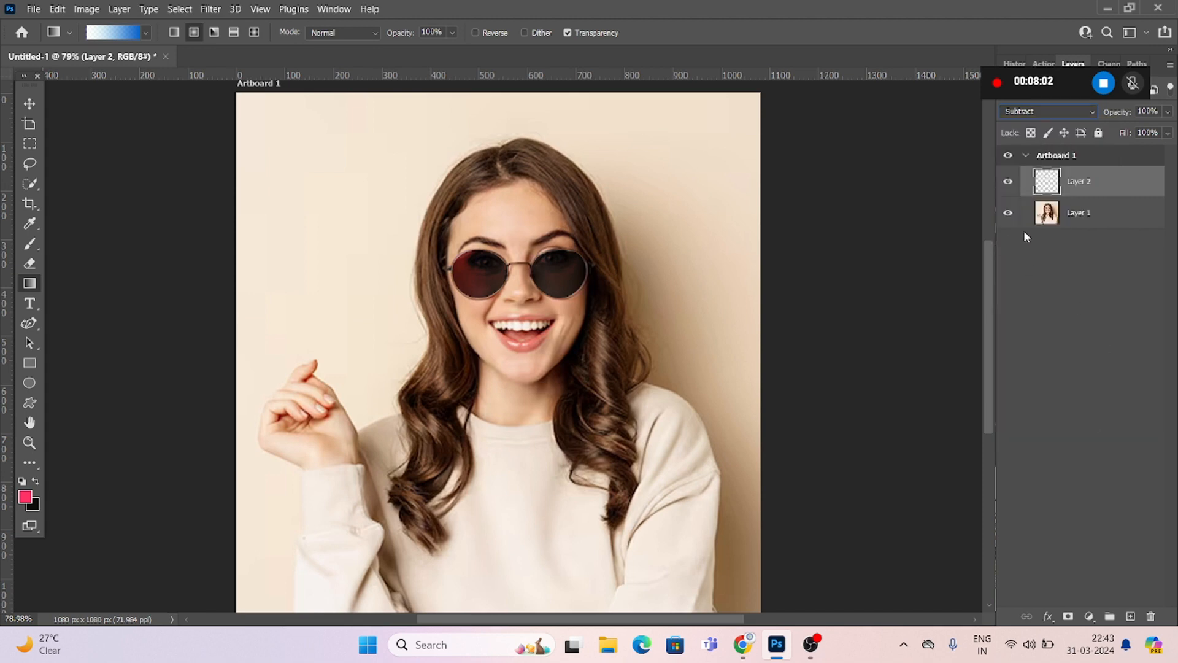
click(1109, 83)
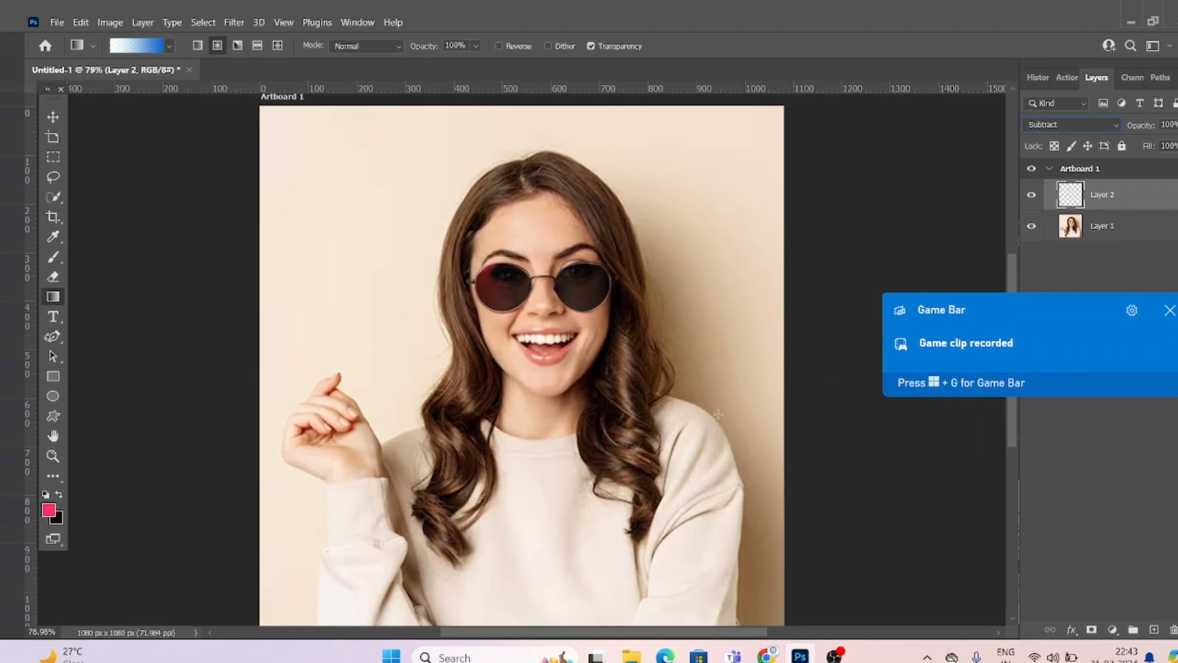